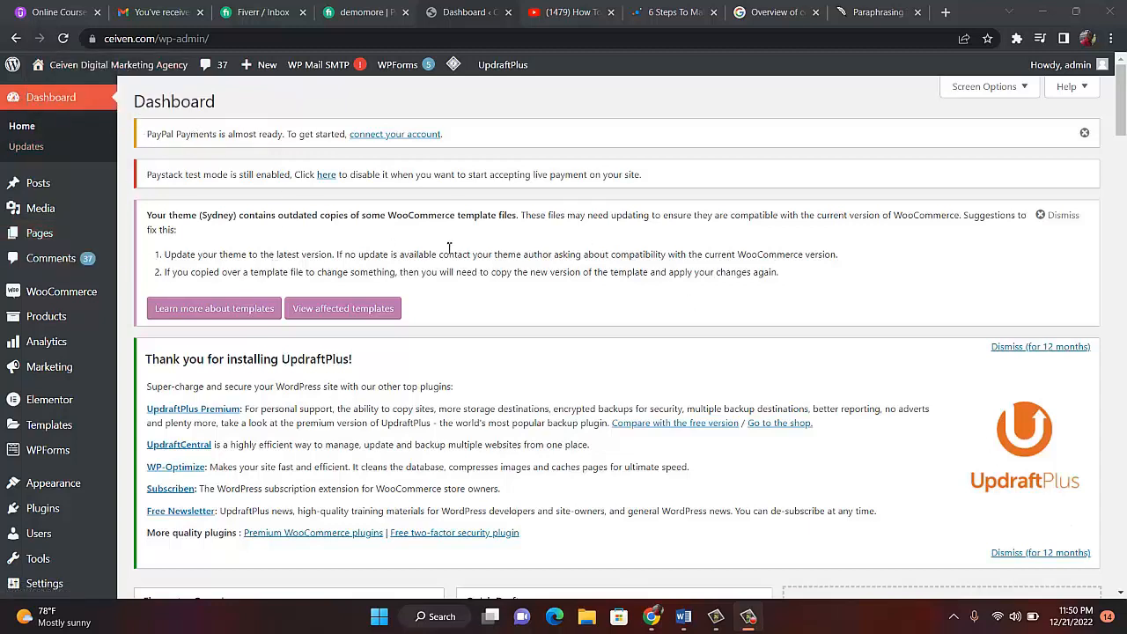
# - Go to Plugins > Add New and start a search in the Search plugins box
pyautogui.moveTo(97, 533)
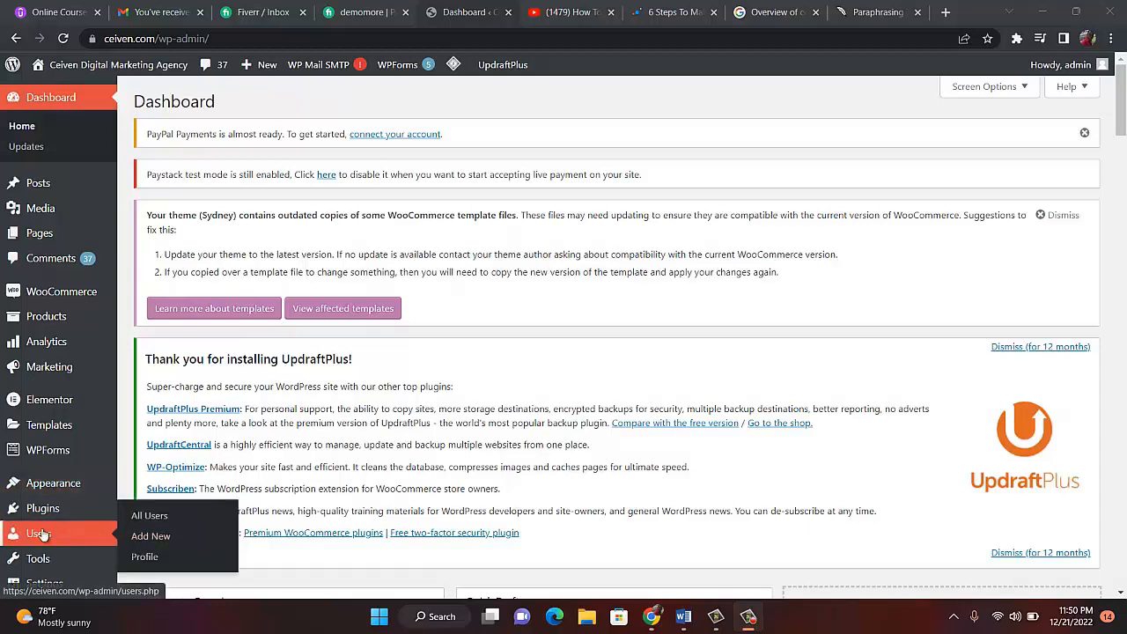
pyautogui.moveTo(42, 515)
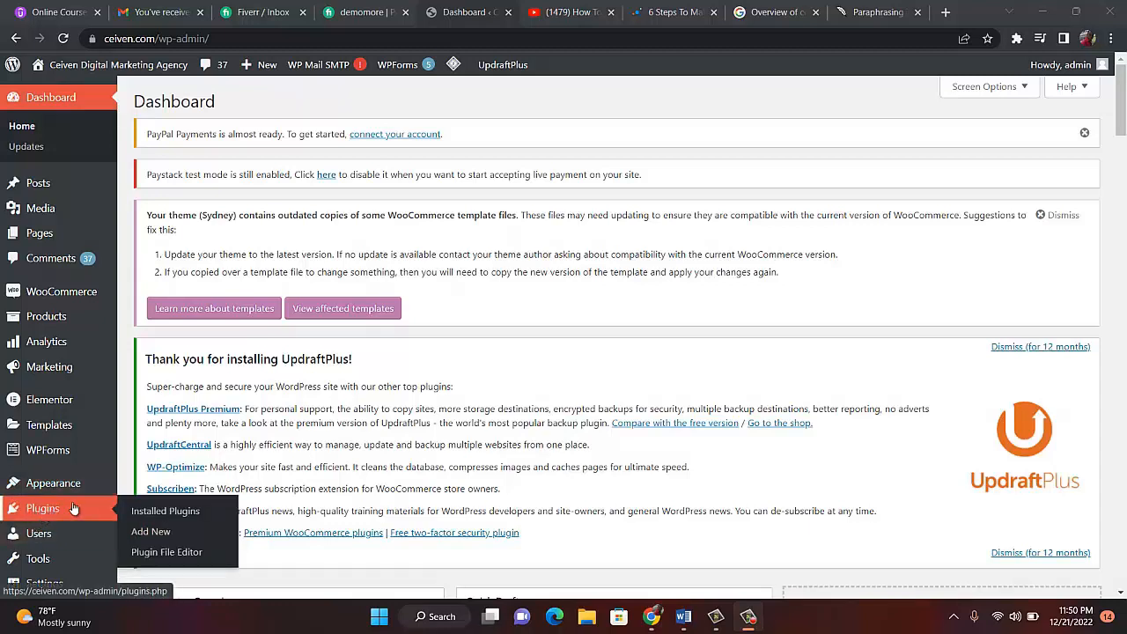
pyautogui.click(151, 533)
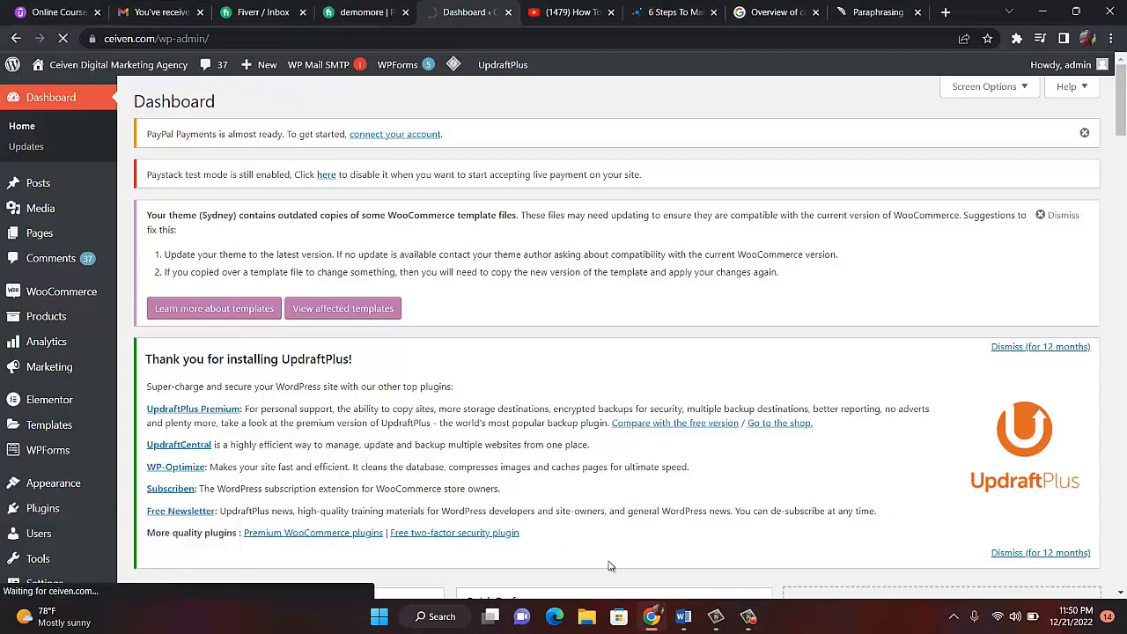
pyautogui.click(747, 625)
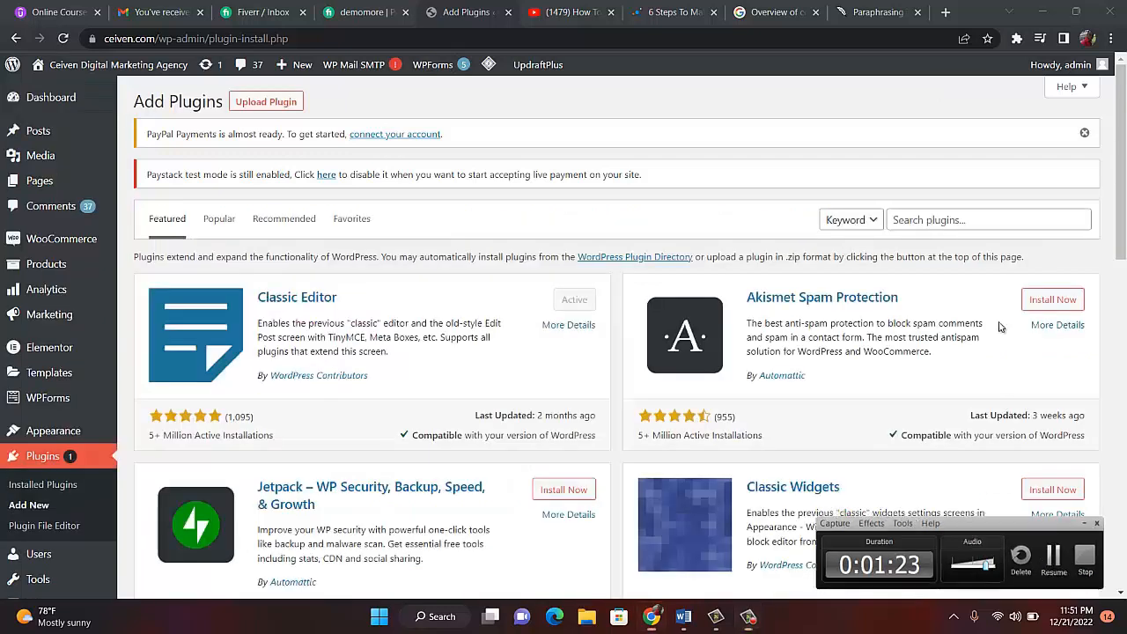
pyautogui.click(951, 219)
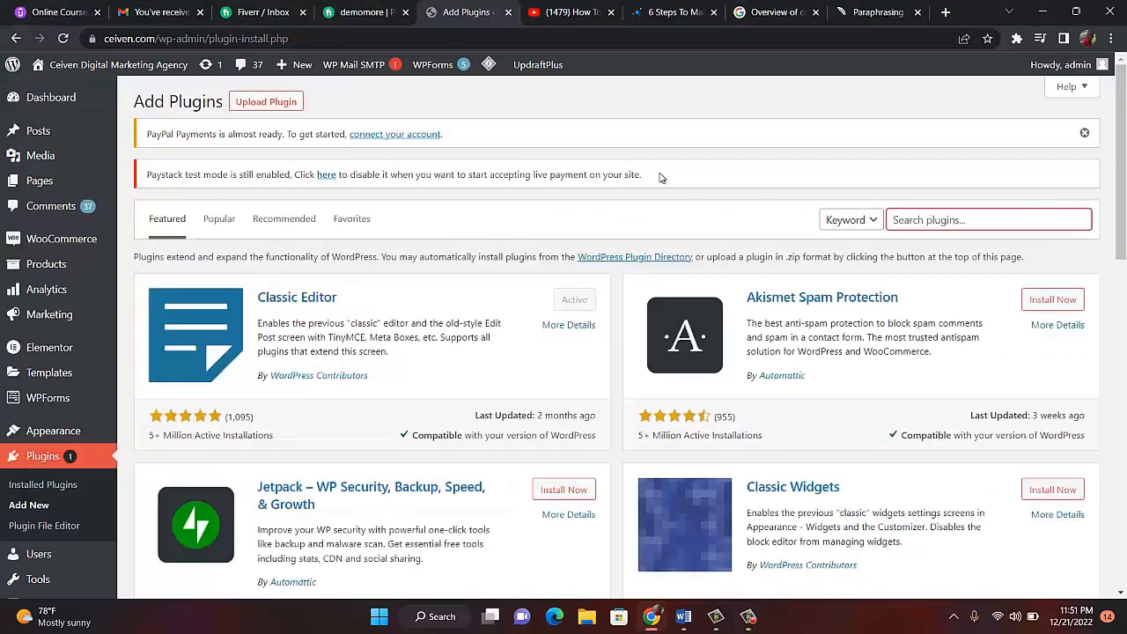
pyautogui.moveTo(118, 137)
# - Search the plugin directory for 'payoneer'
pyautogui.write('payoon')
pyautogui.press('BackSpace')
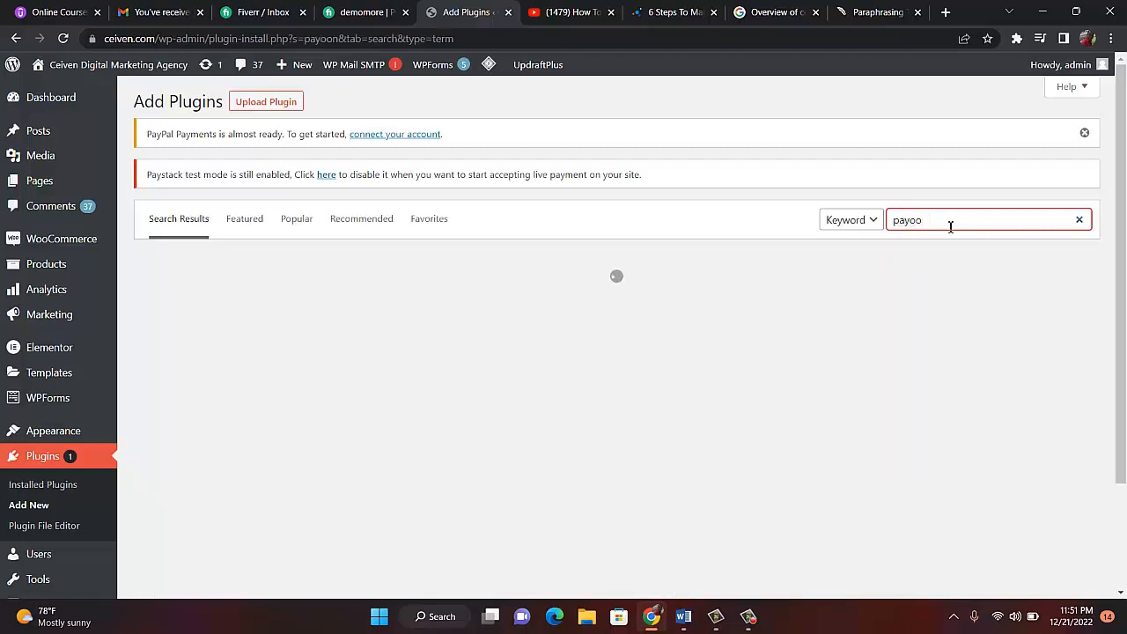
pyautogui.press('BackSpace')
pyautogui.write('neer')
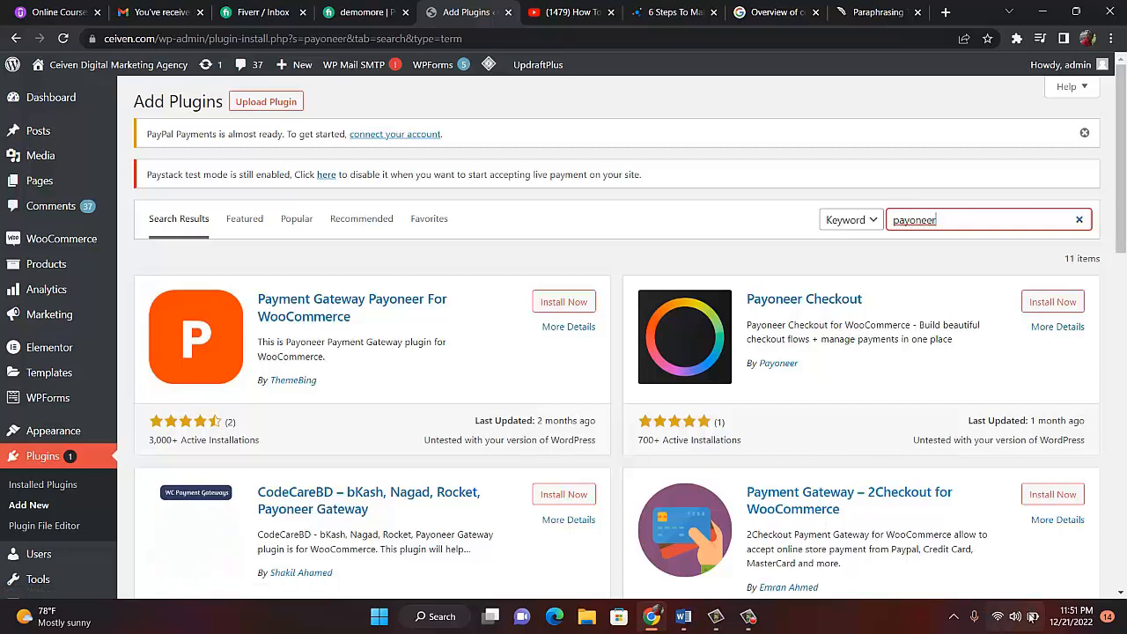
# - Install and activate Payment Gateway Payoneer For WooCommerce
pyautogui.click(748, 618)
pyautogui.click(1068, 563)
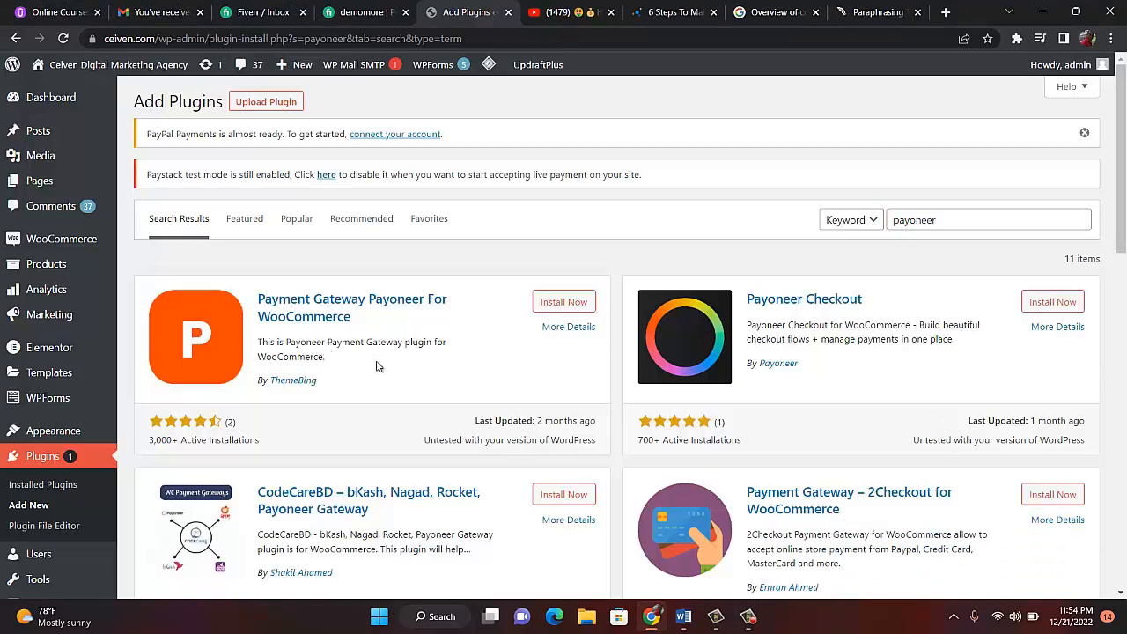
pyautogui.click(580, 302)
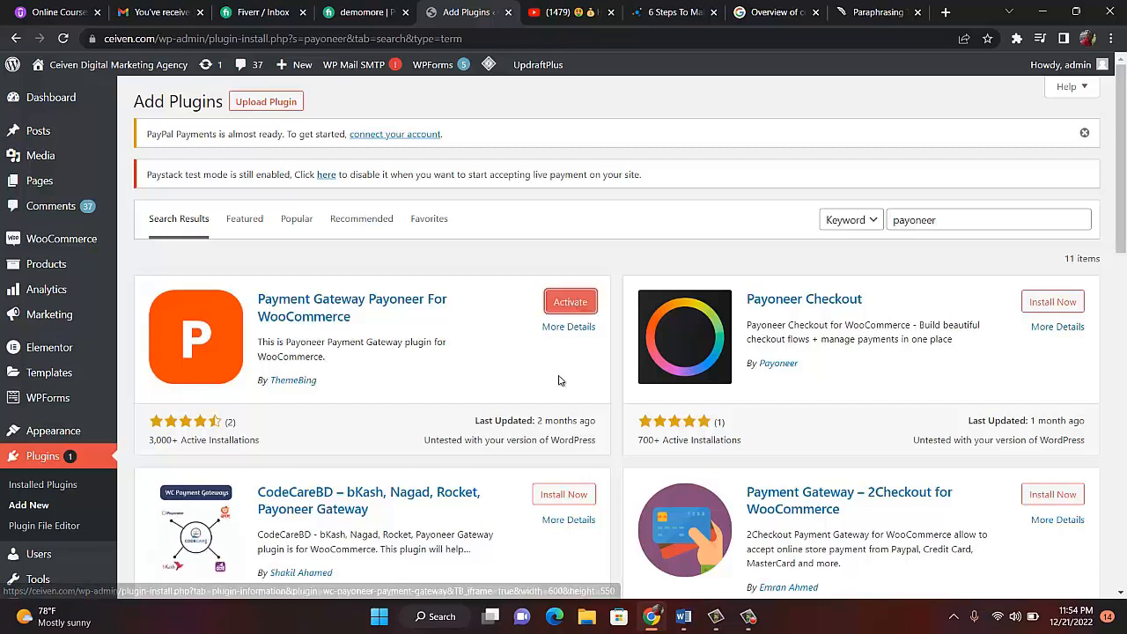
pyautogui.click(559, 303)
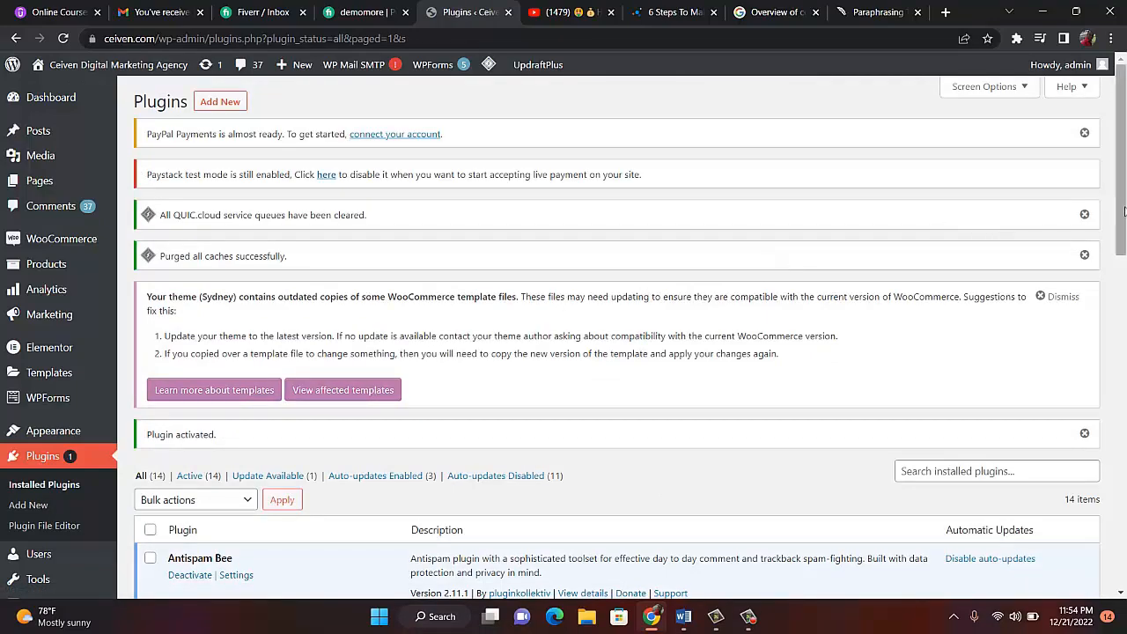
pyautogui.moveTo(1124, 212); pyautogui.dragTo(1124, 566)
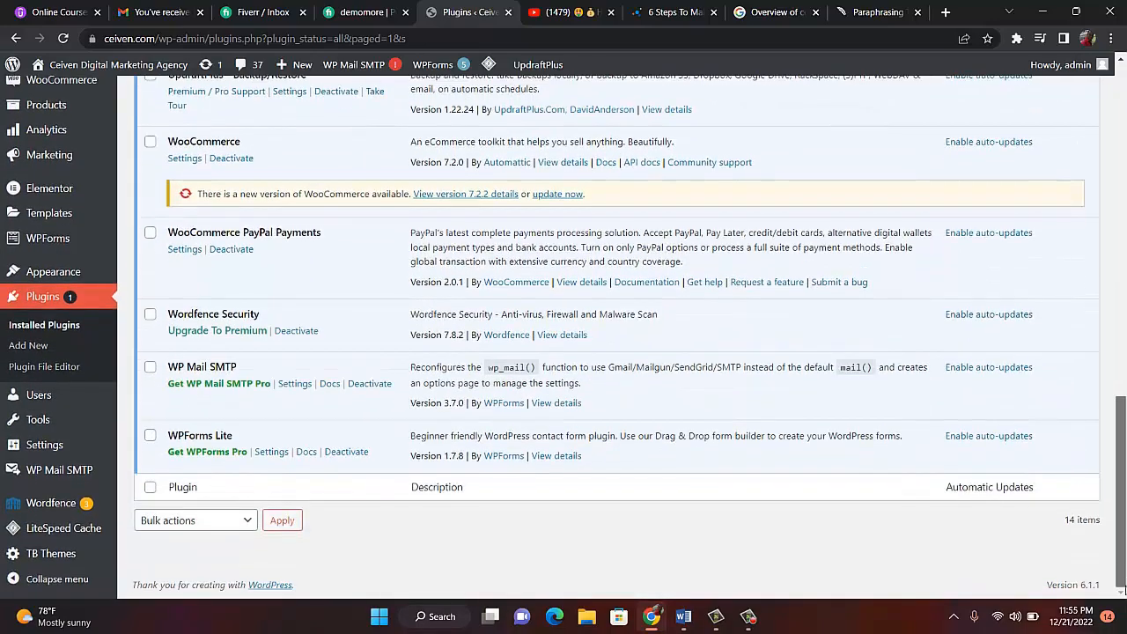
pyautogui.moveTo(1120, 586); pyautogui.dragTo(1116, 453)
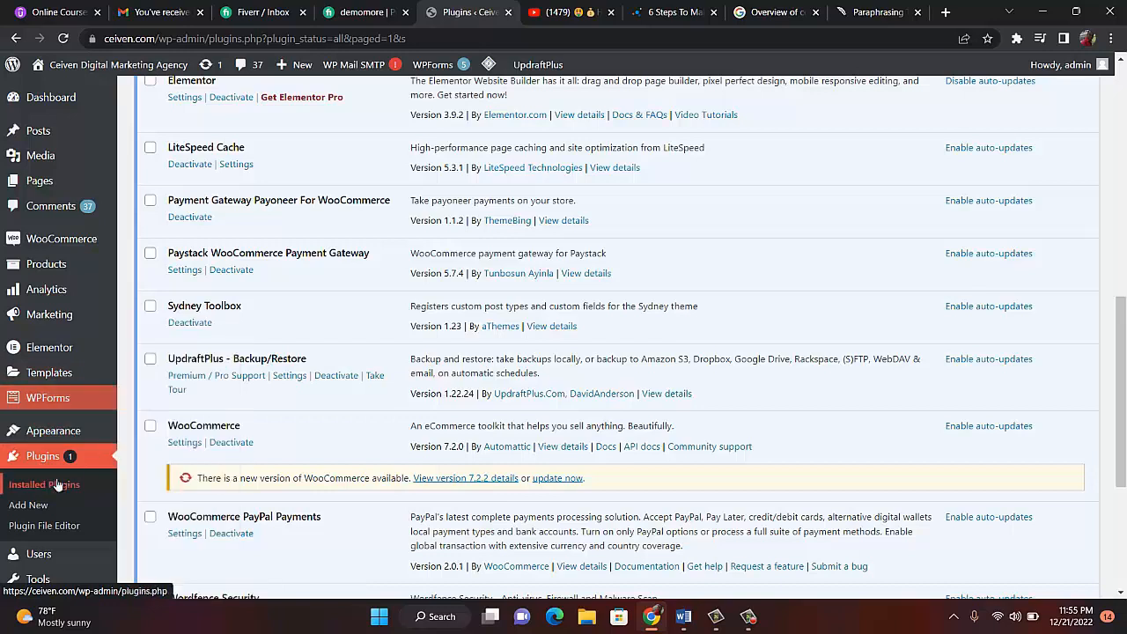
pyautogui.moveTo(59, 246)
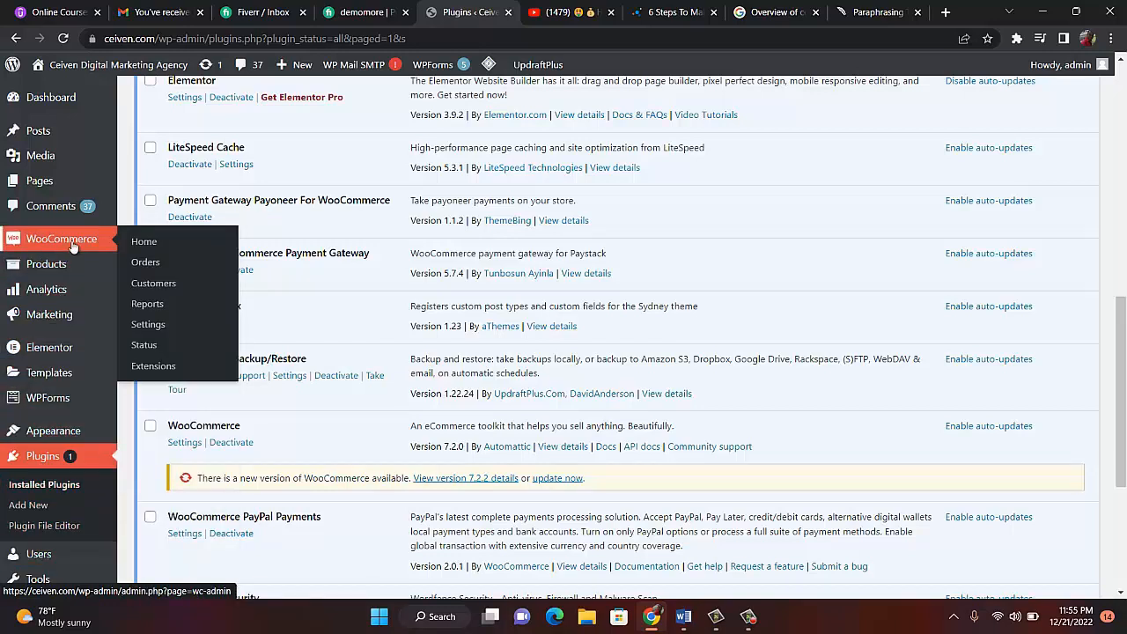
# - Open WooCommerce > Settings and scroll through the General tab
pyautogui.click(150, 331)
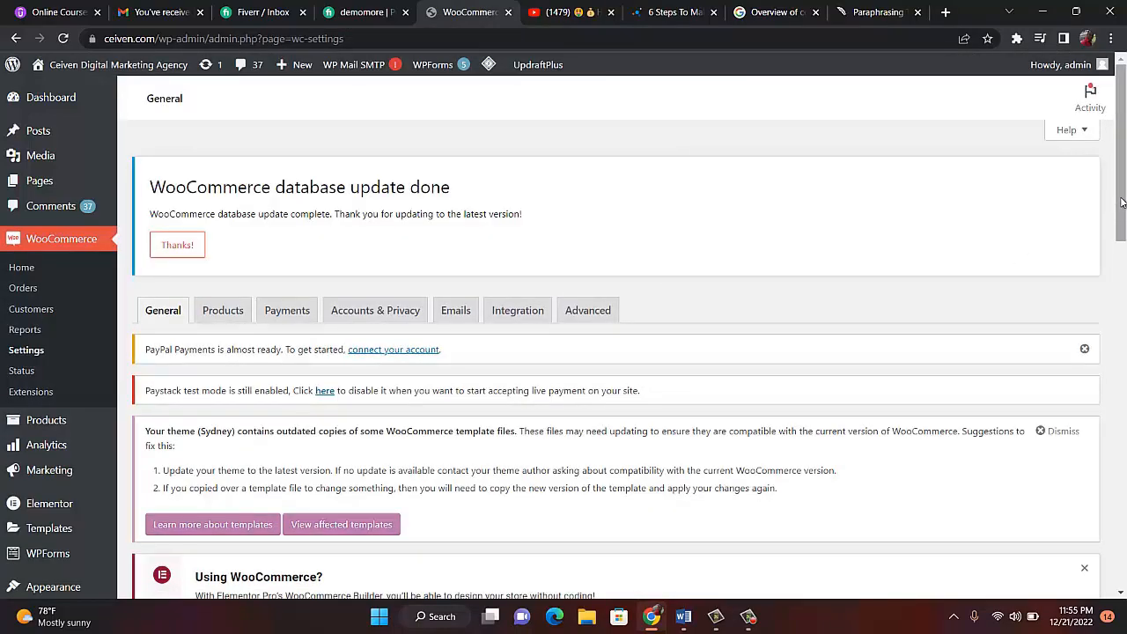
pyautogui.moveTo(1124, 204); pyautogui.dragTo(1122, 345)
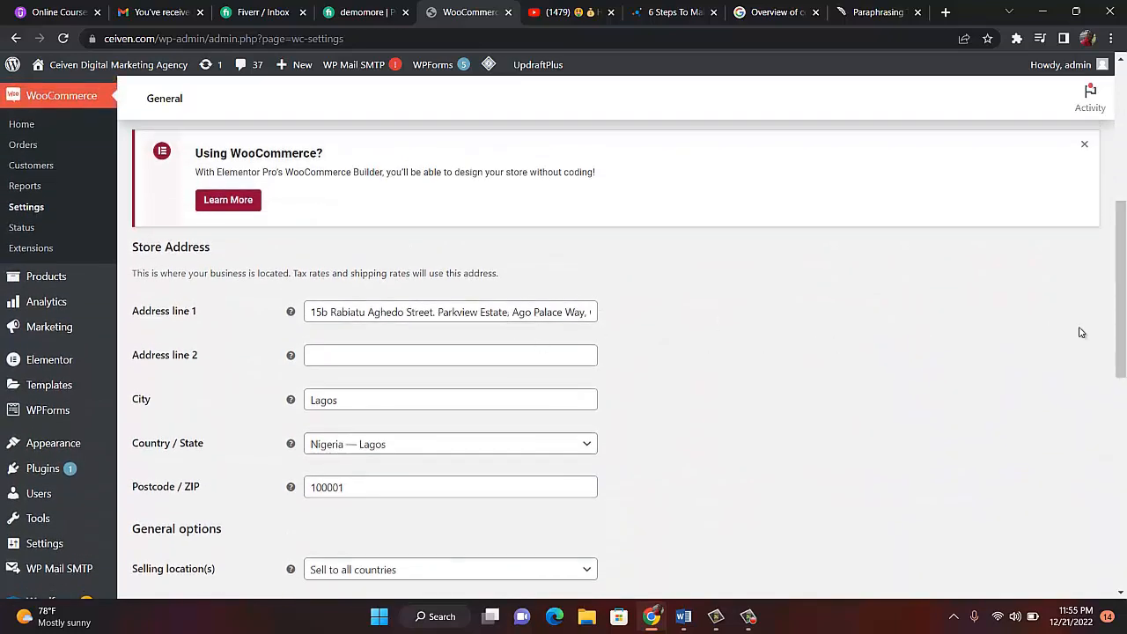
pyautogui.moveTo(1123, 308); pyautogui.dragTo(1123, 183)
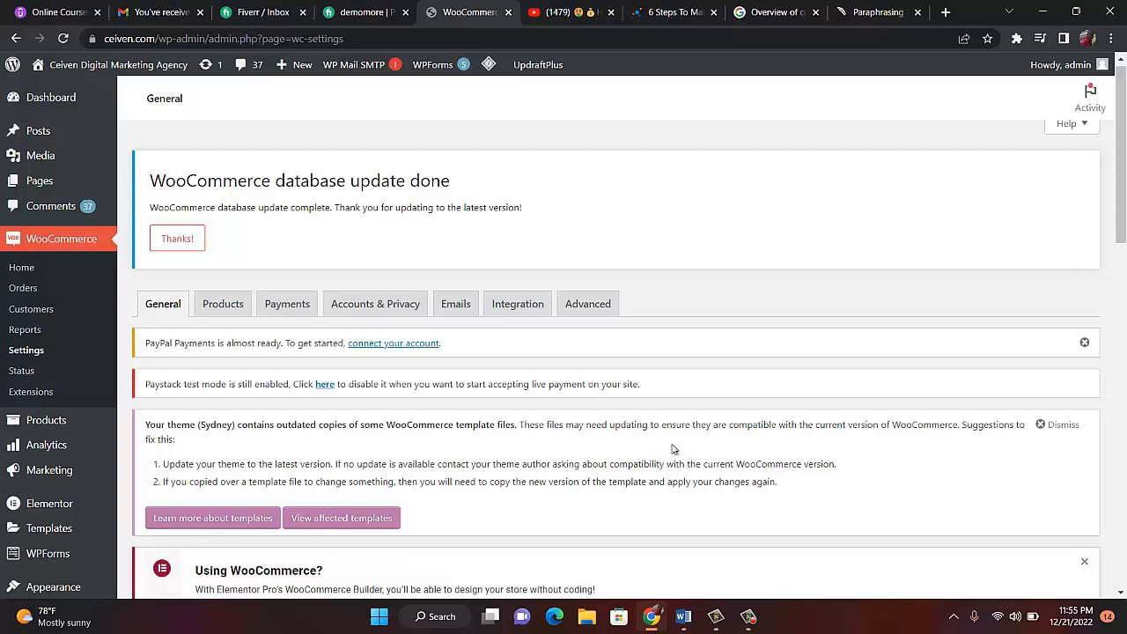
# - Switch on the Payoneer Gateway toggle in Payments, then reload the tab to confirm it's enabled
pyautogui.click(281, 310)
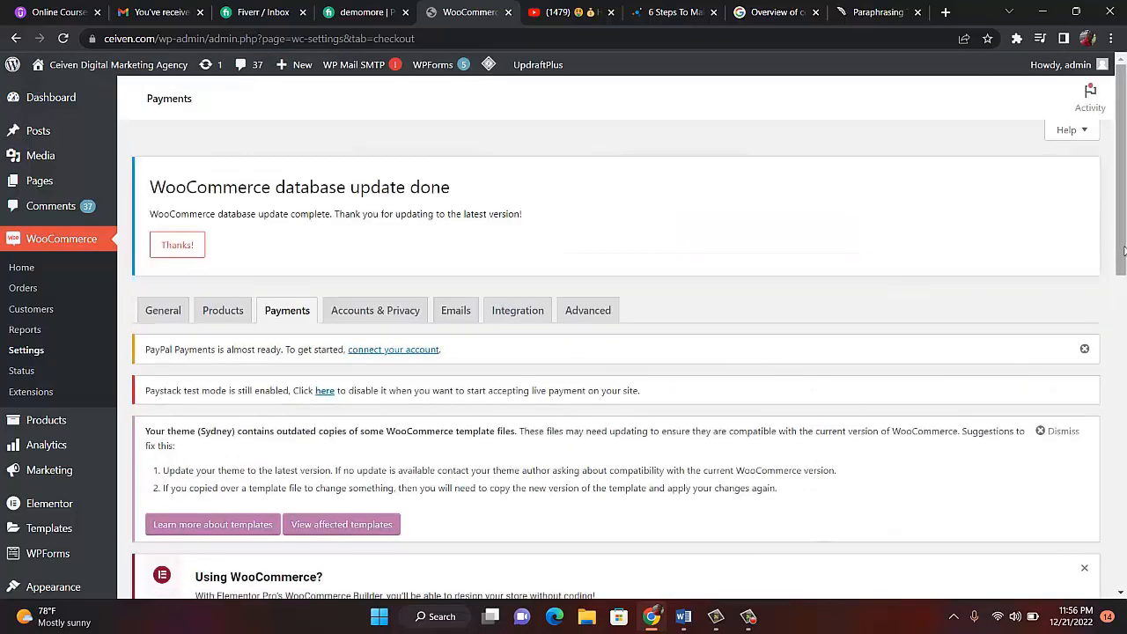
pyautogui.moveTo(1124, 251); pyautogui.dragTo(1123, 522)
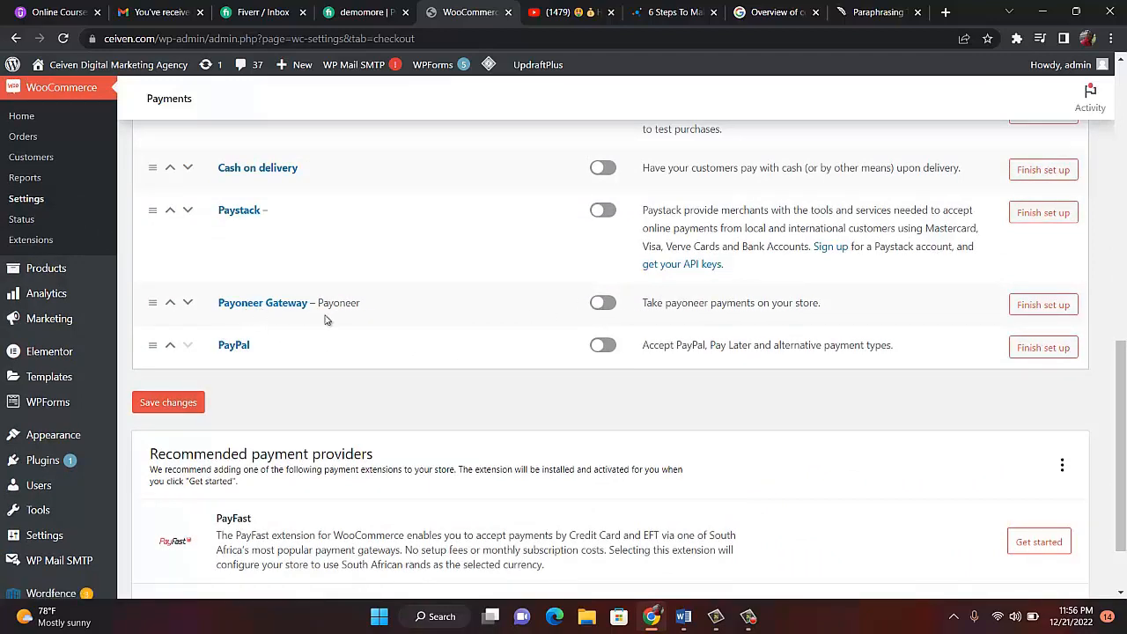
pyautogui.click(604, 304)
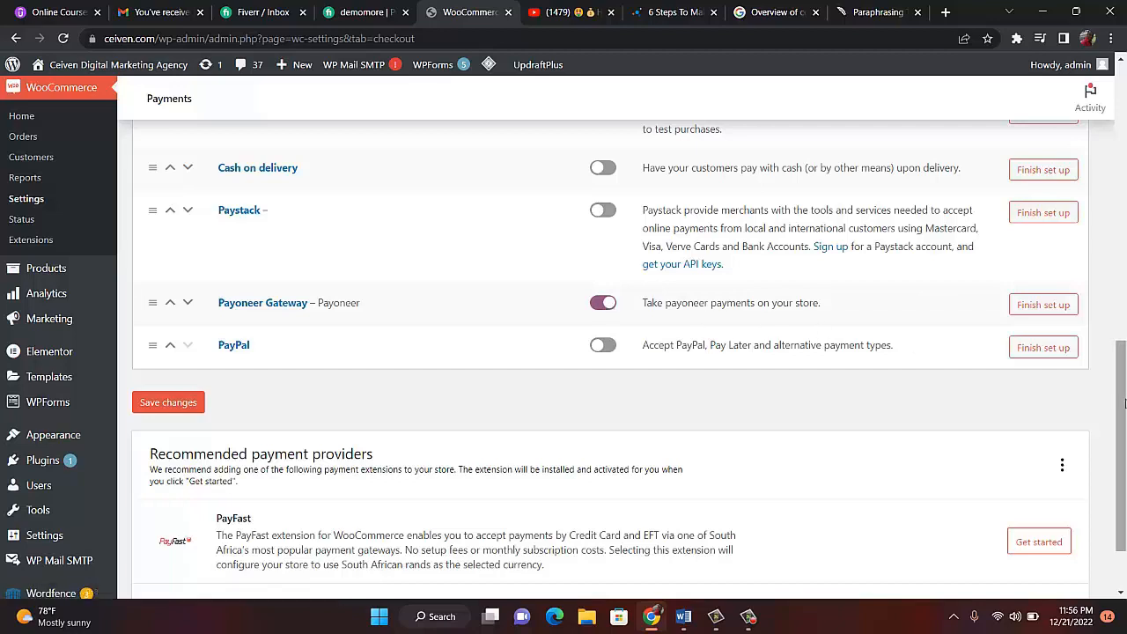
pyautogui.moveTo(1120, 407); pyautogui.dragTo(1124, 479)
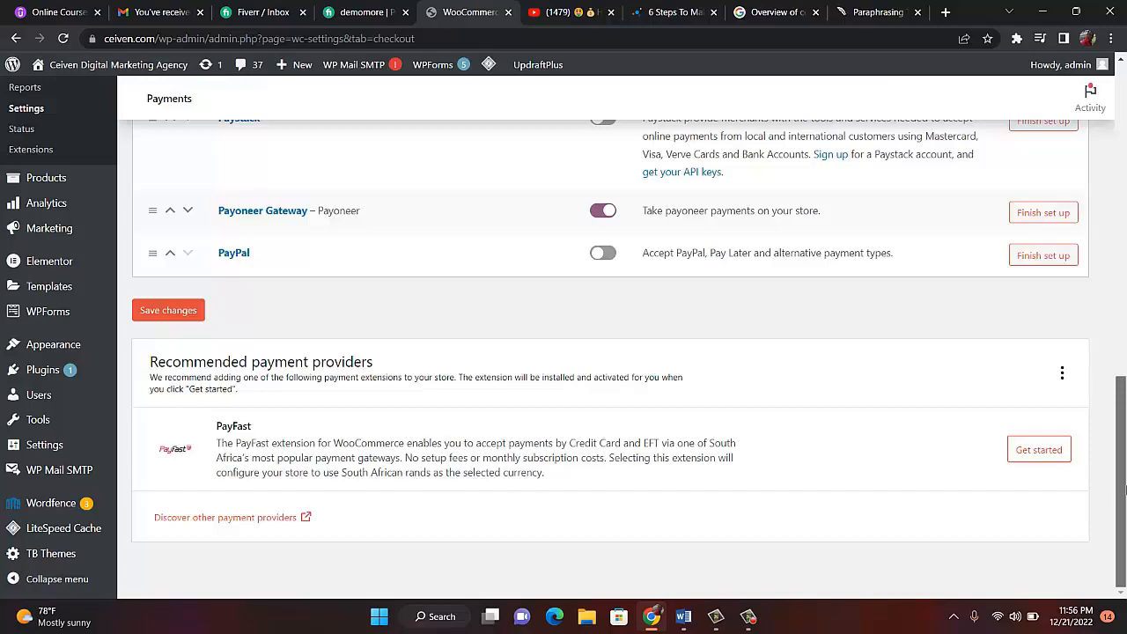
pyautogui.moveTo(1123, 490); pyautogui.dragTo(1123, 156)
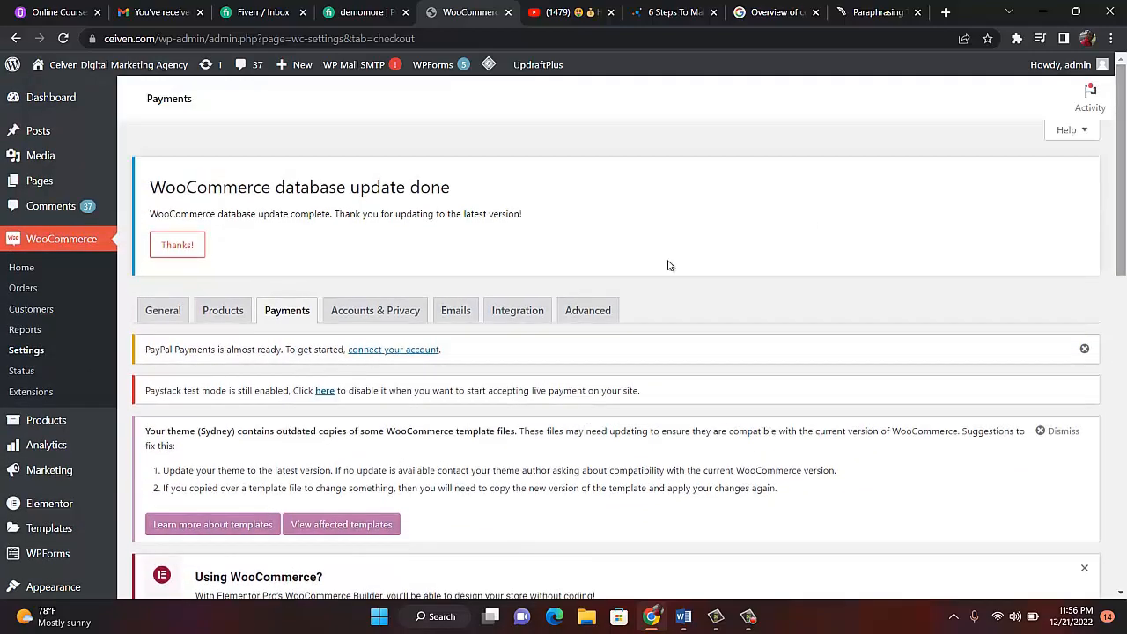
pyautogui.click(298, 319)
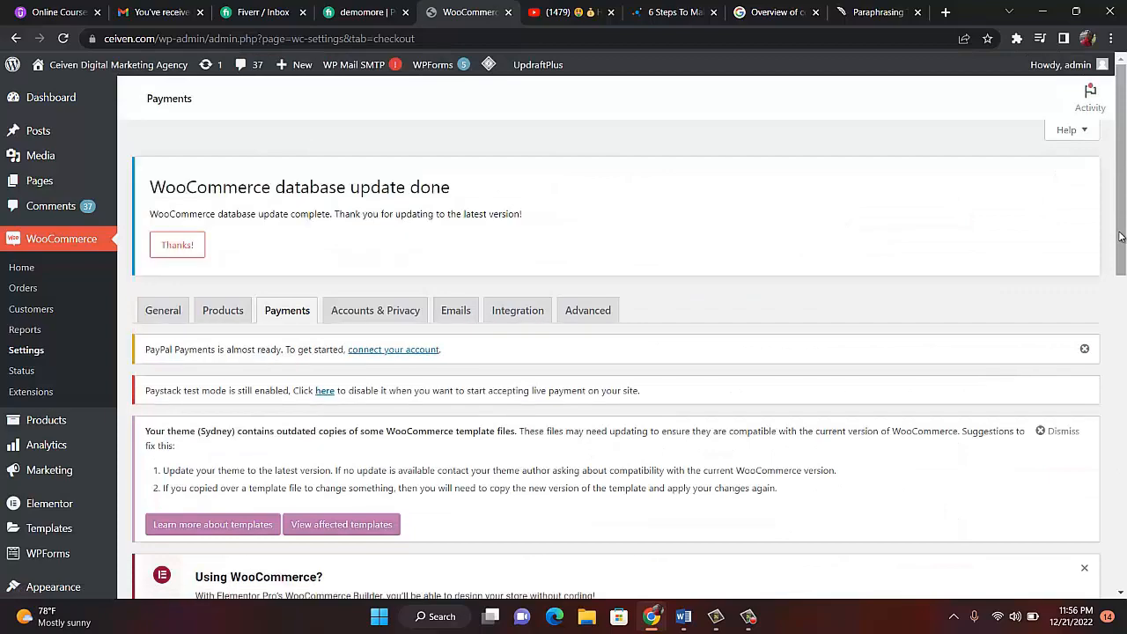
pyautogui.moveTo(1121, 239); pyautogui.dragTo(1124, 474)
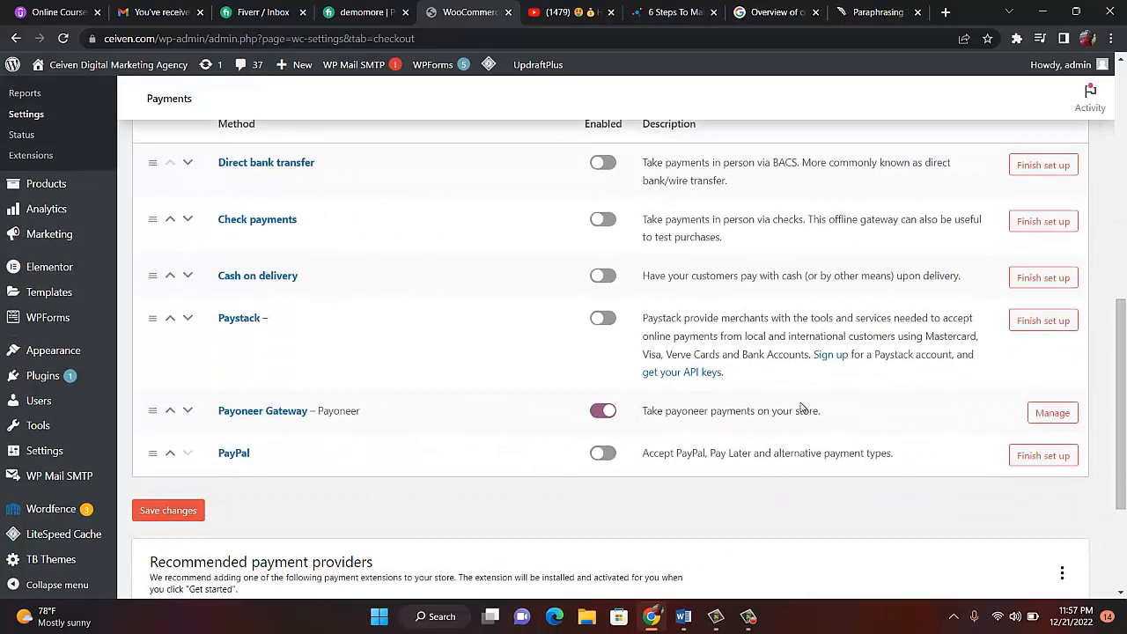
# - In the Payoneer Gateway settings, set the order status to Processing
pyautogui.click(1049, 418)
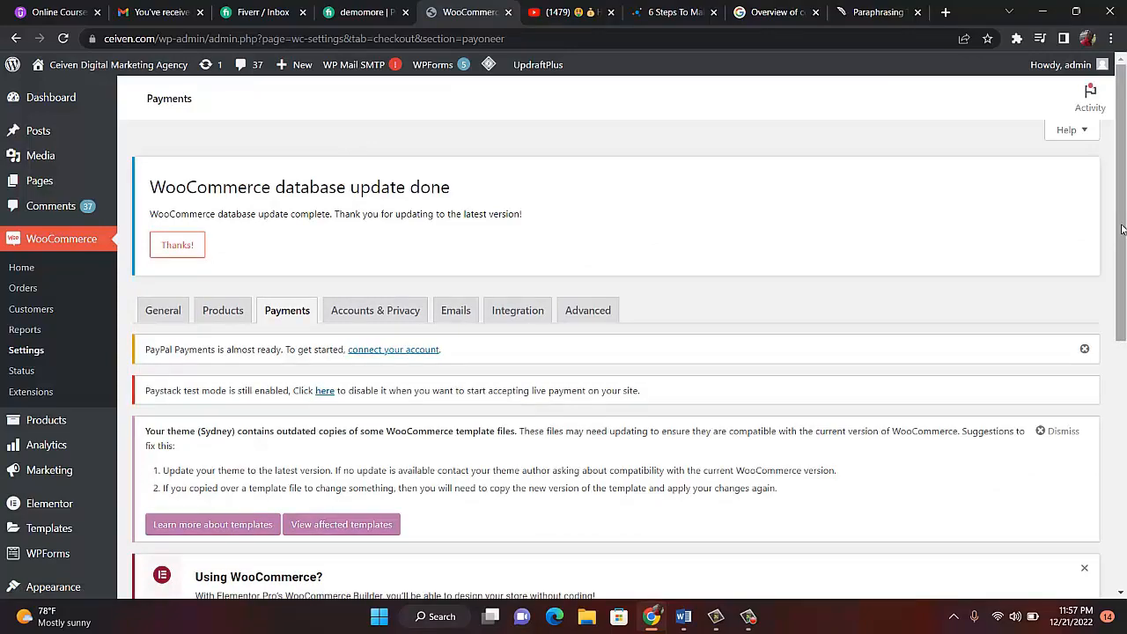
pyautogui.moveTo(1120, 229); pyautogui.dragTo(1121, 472)
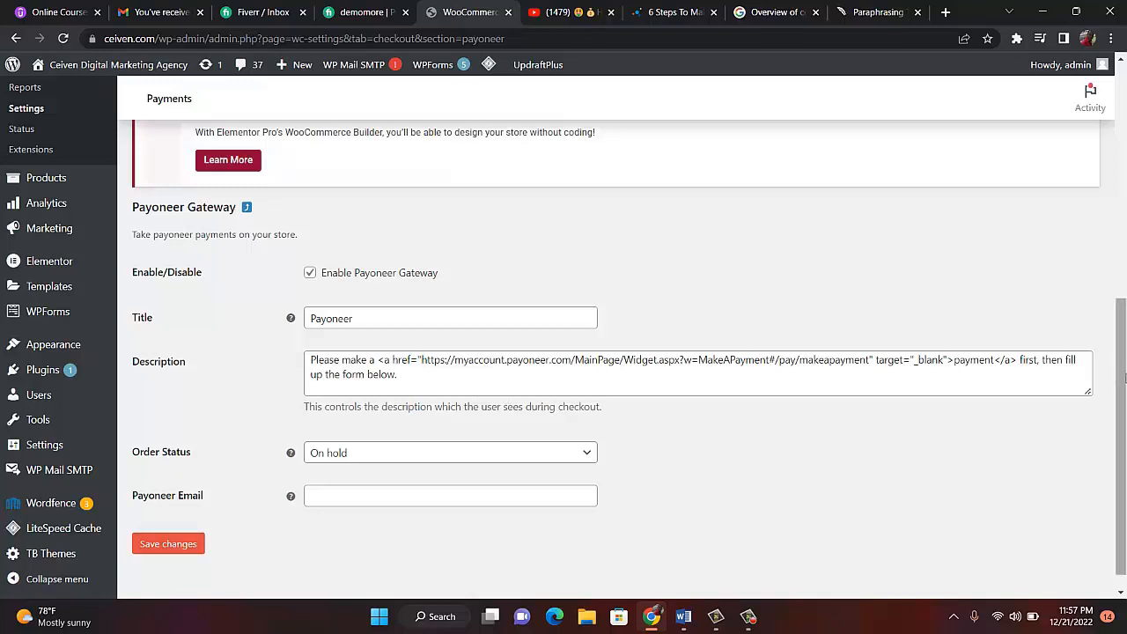
pyautogui.scroll(-1, 1125, 377)
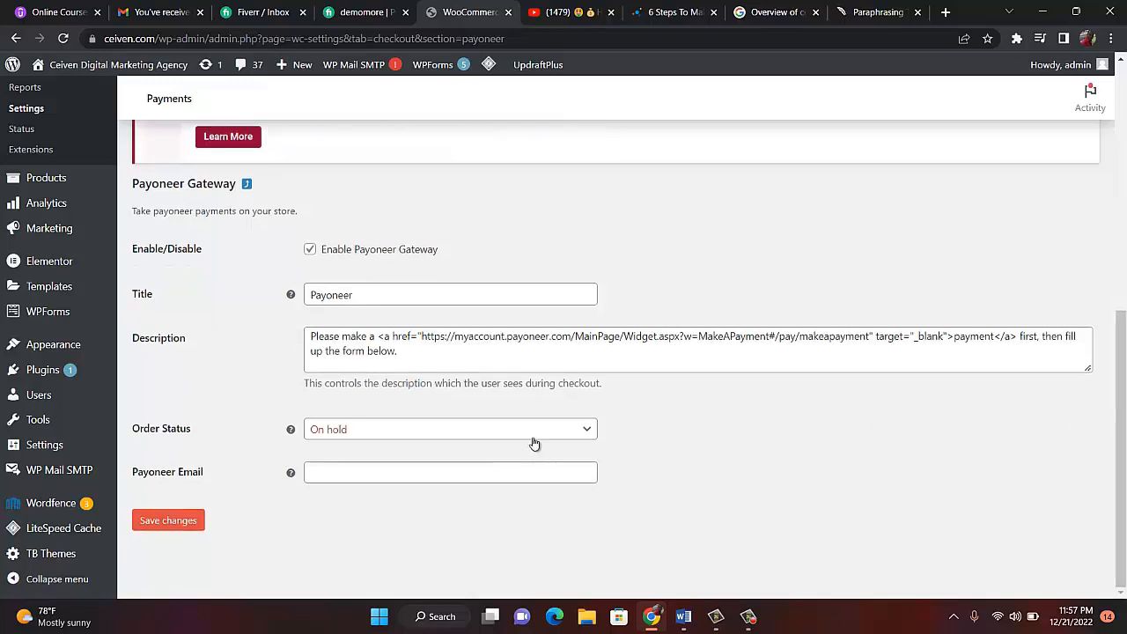
pyautogui.click(588, 439)
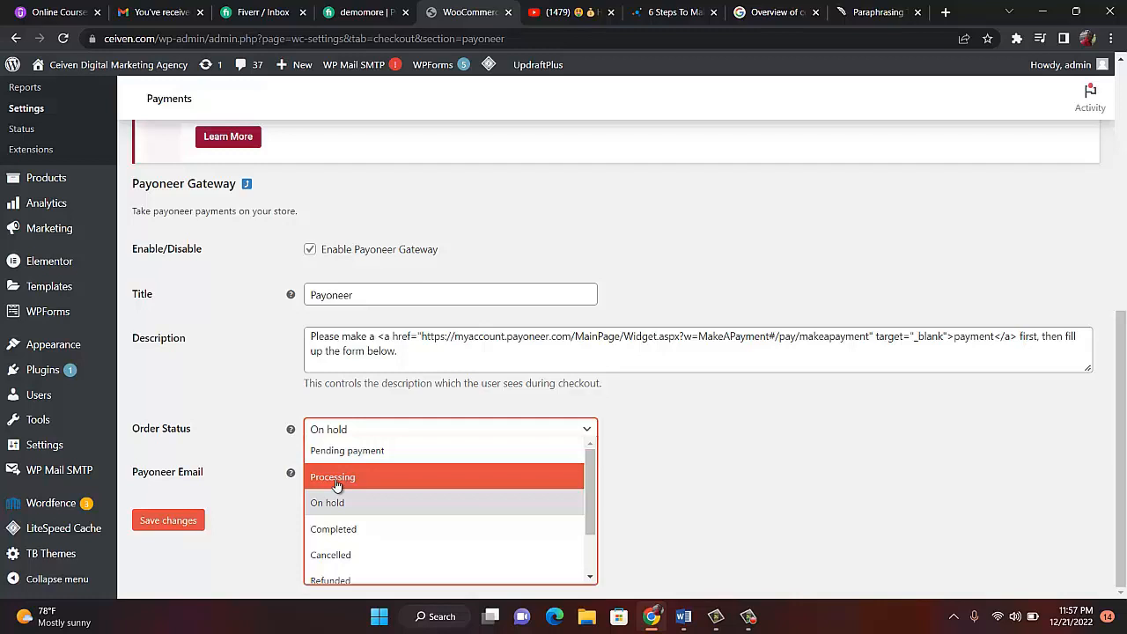
pyautogui.click(338, 482)
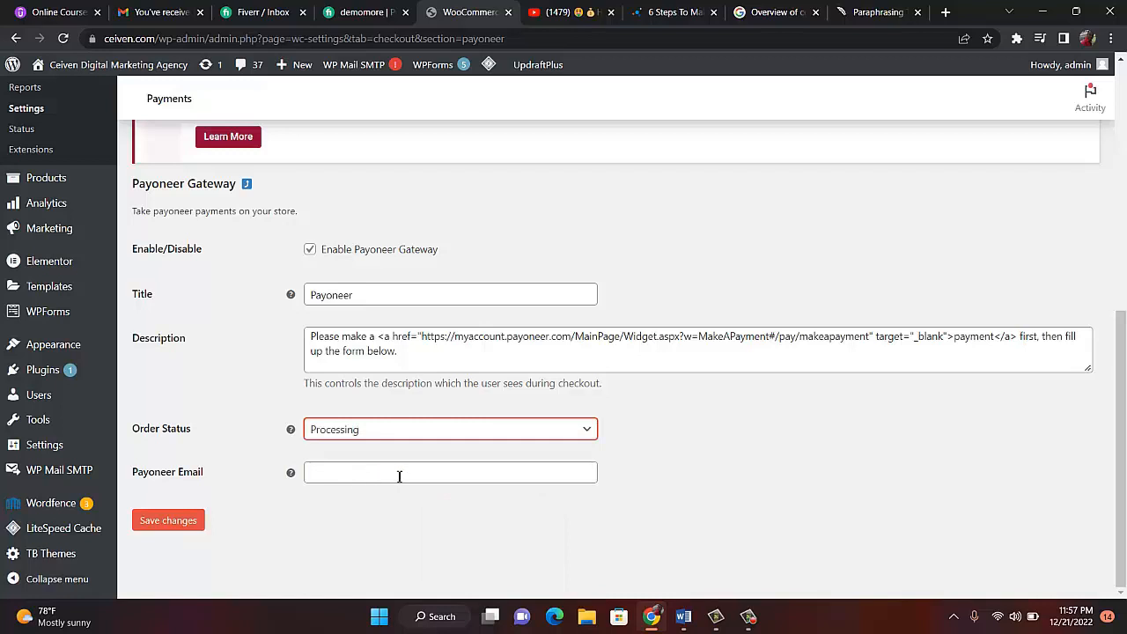
# - Enter the Payoneer account email as the recipient and save the settings
pyautogui.click(320, 477)
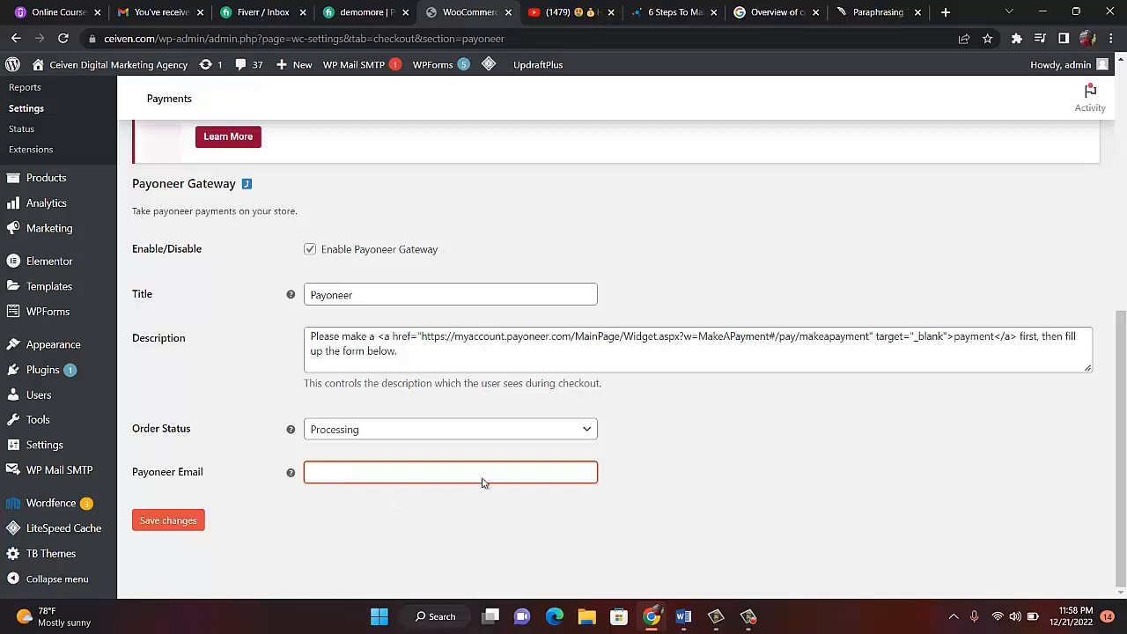
pyautogui.click(749, 616)
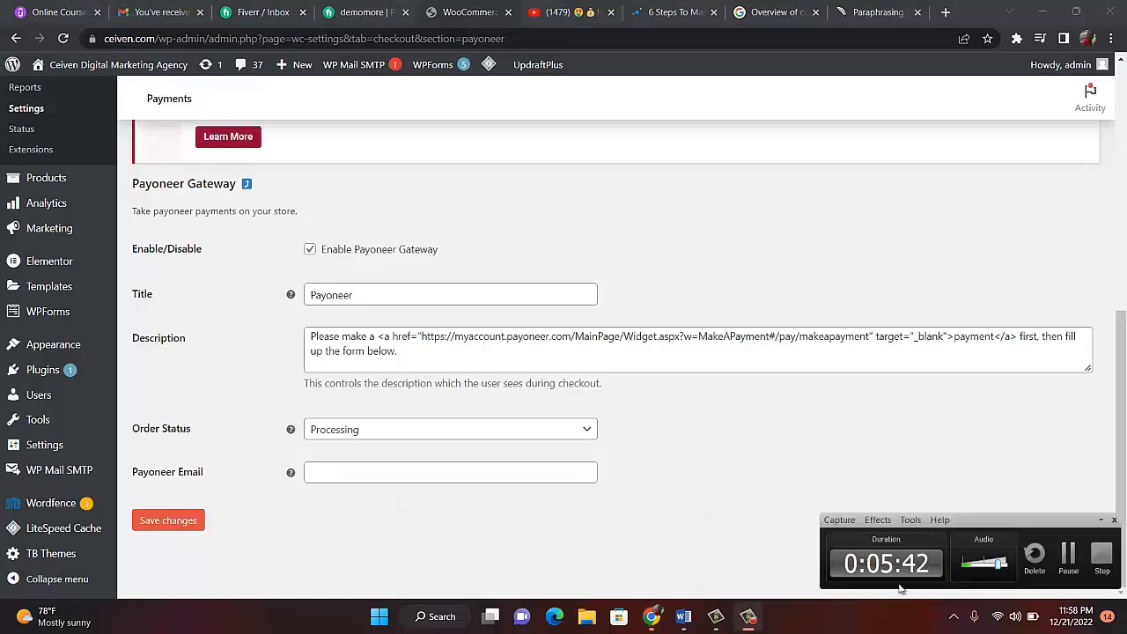
pyautogui.click(1068, 559)
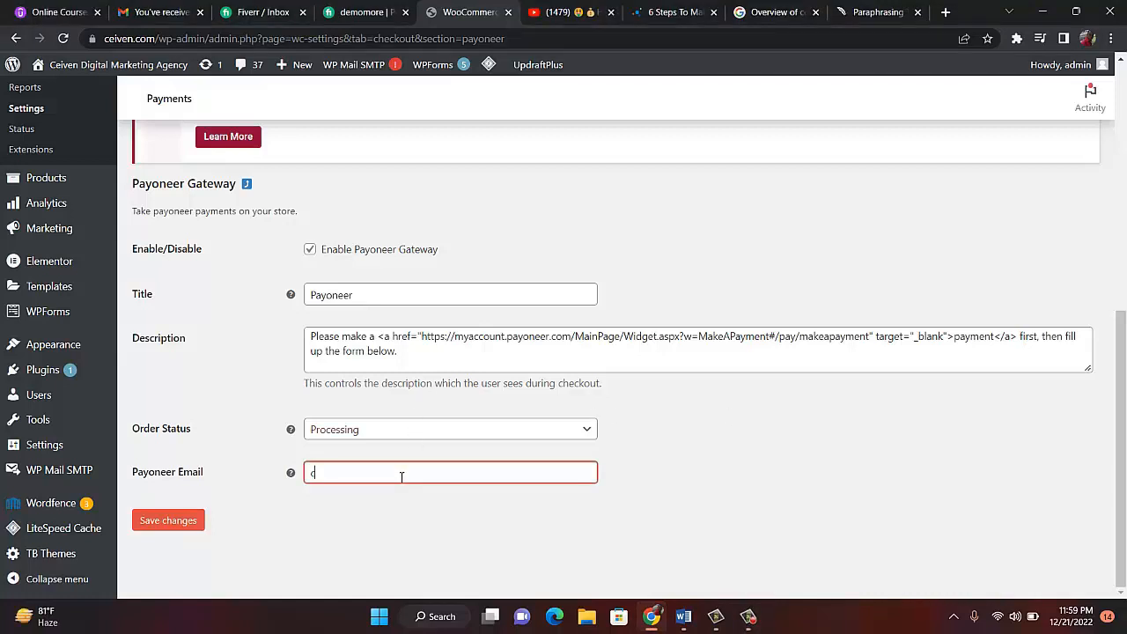
pyautogui.click(774, 501)
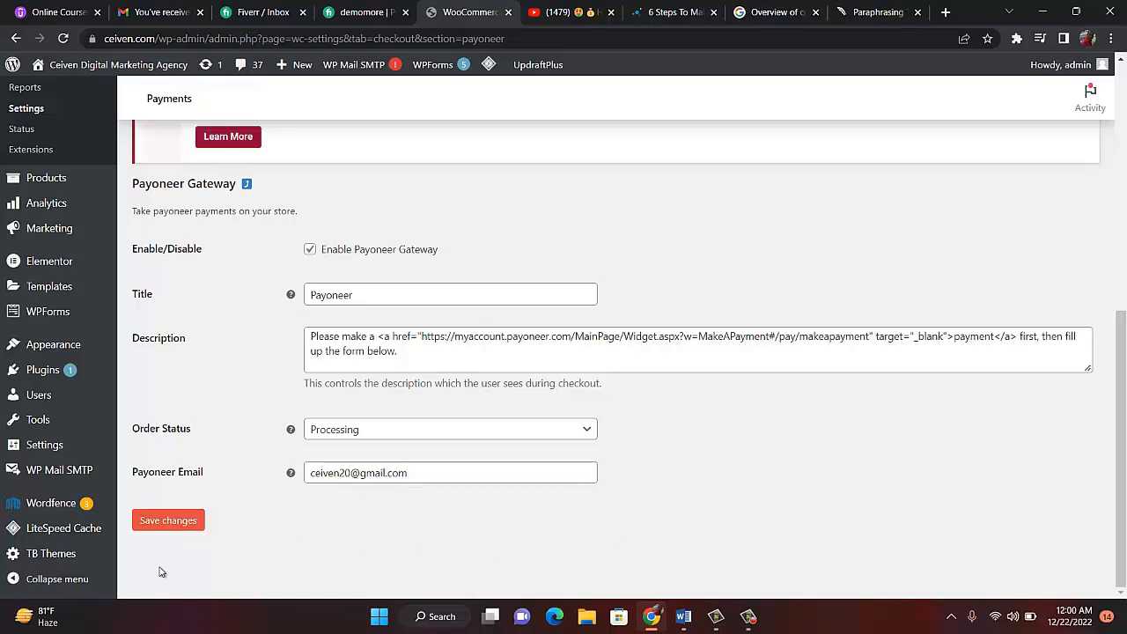
pyautogui.click(165, 526)
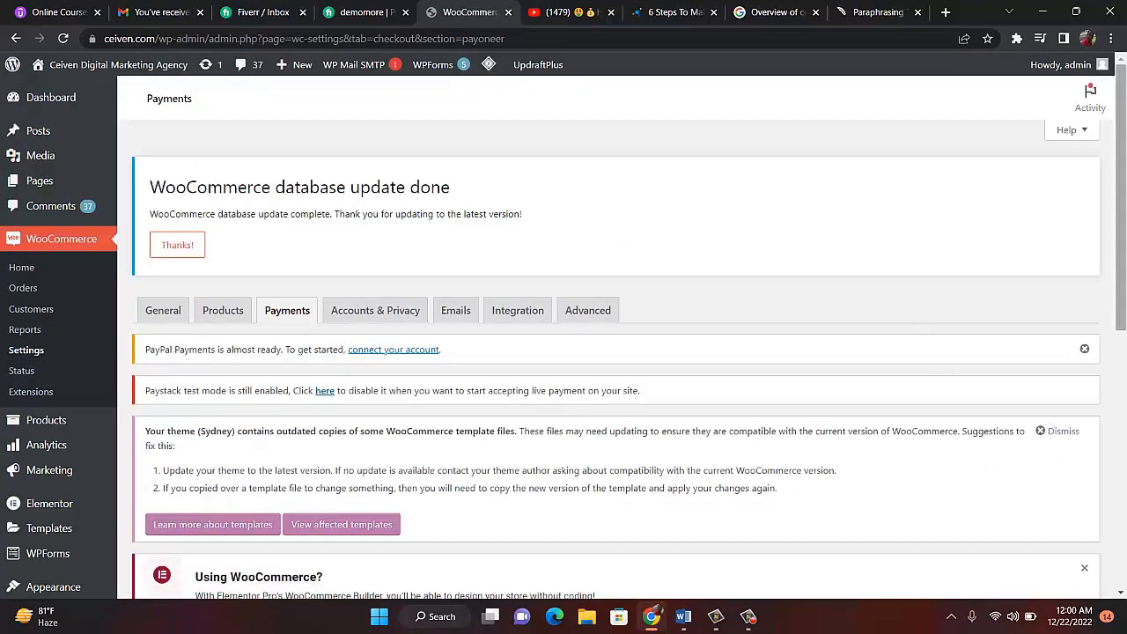
# - Wait for the Payoneer settings save to finish and scroll the Payments page
pyautogui.moveTo(1120, 215); pyautogui.dragTo(1124, 141)
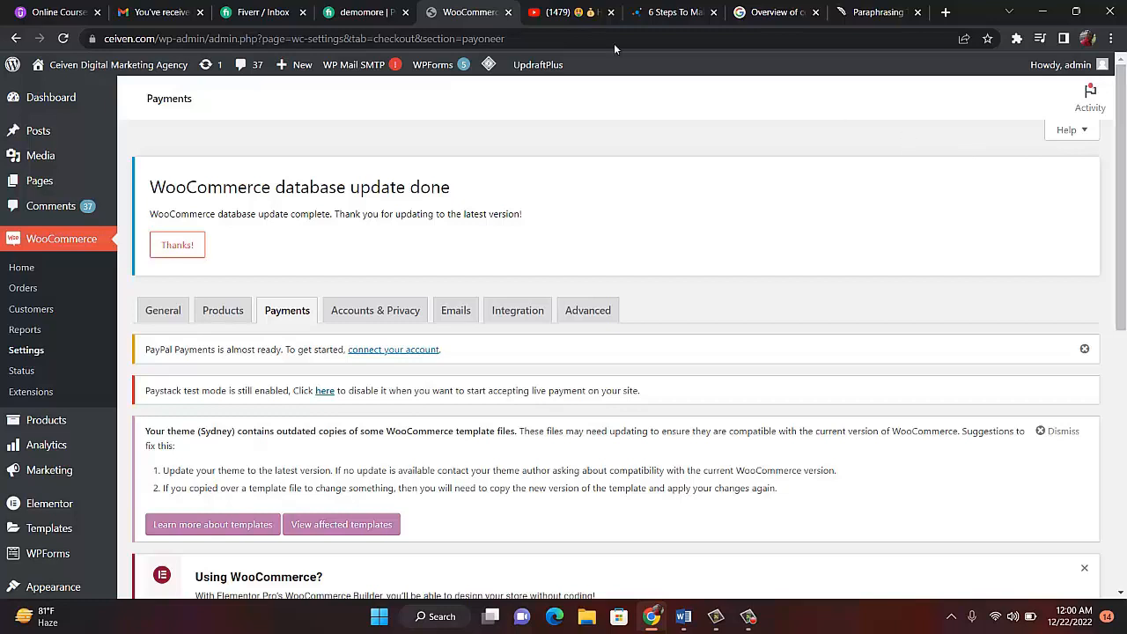
pyautogui.moveTo(42, 65)
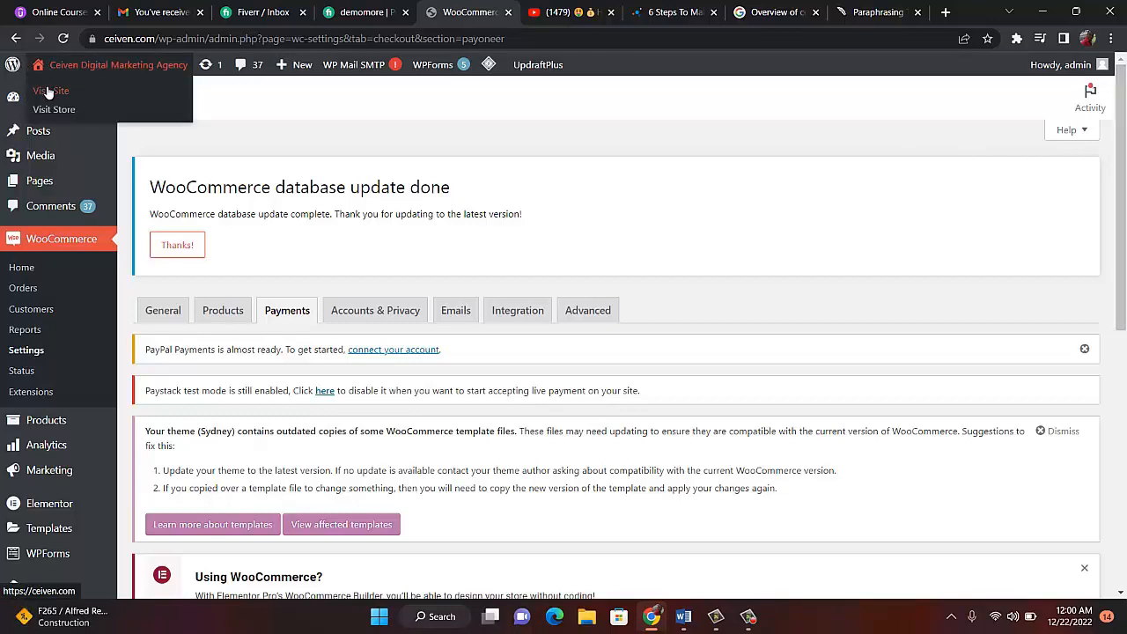
# - Visit the storefront and add Learn & Play with ceiven kids to the cart
pyautogui.click(48, 92)
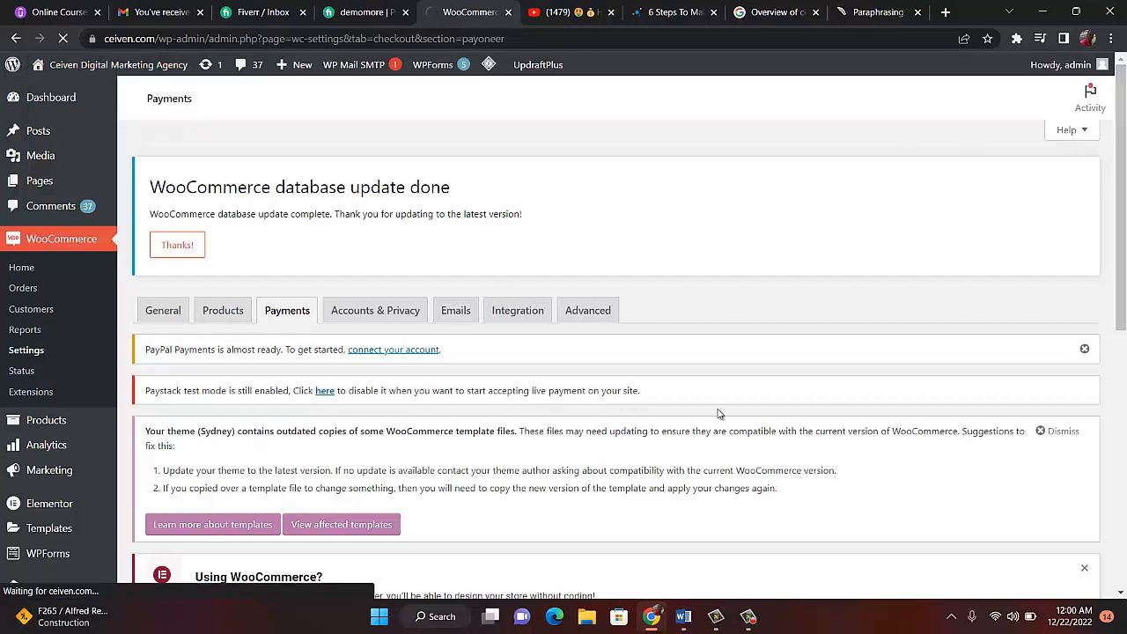
pyautogui.click(748, 616)
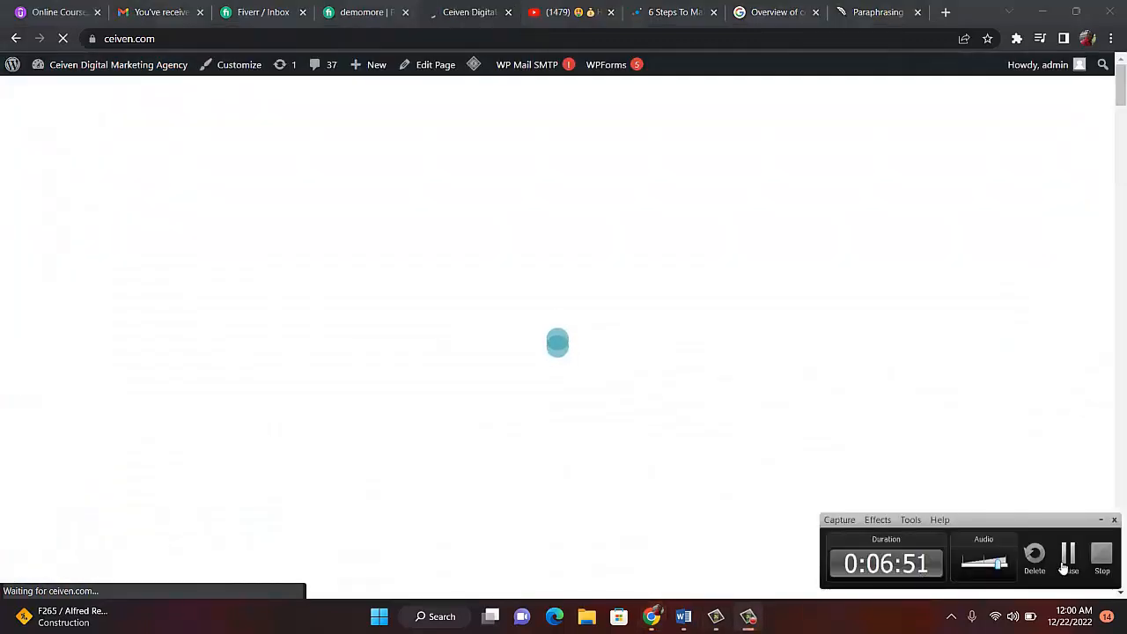
pyautogui.click(1067, 555)
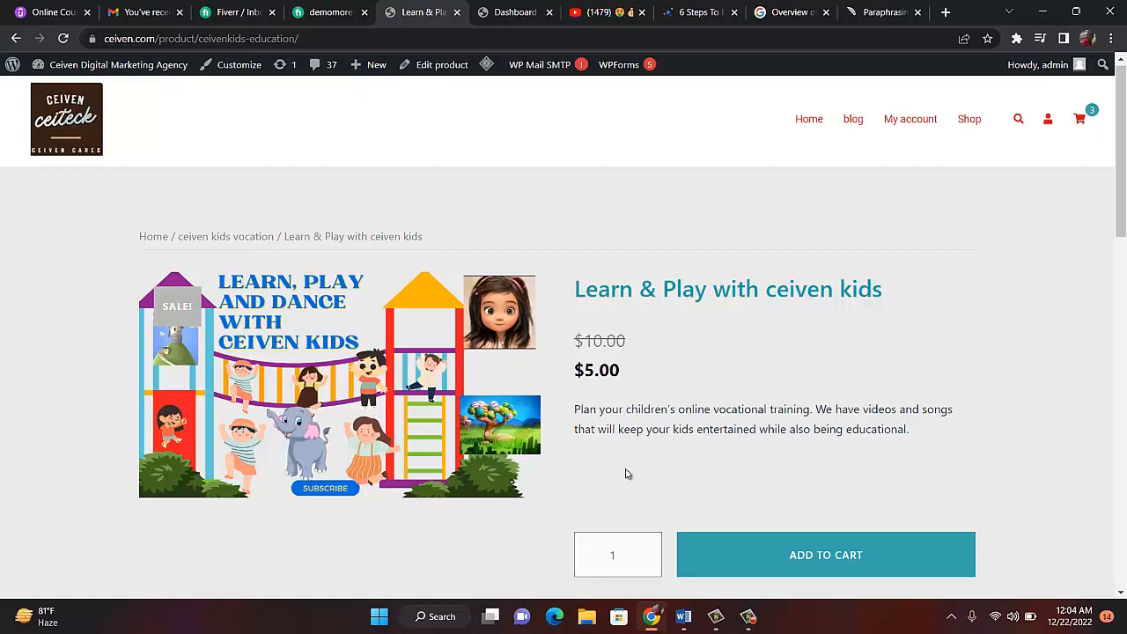
pyautogui.click(827, 568)
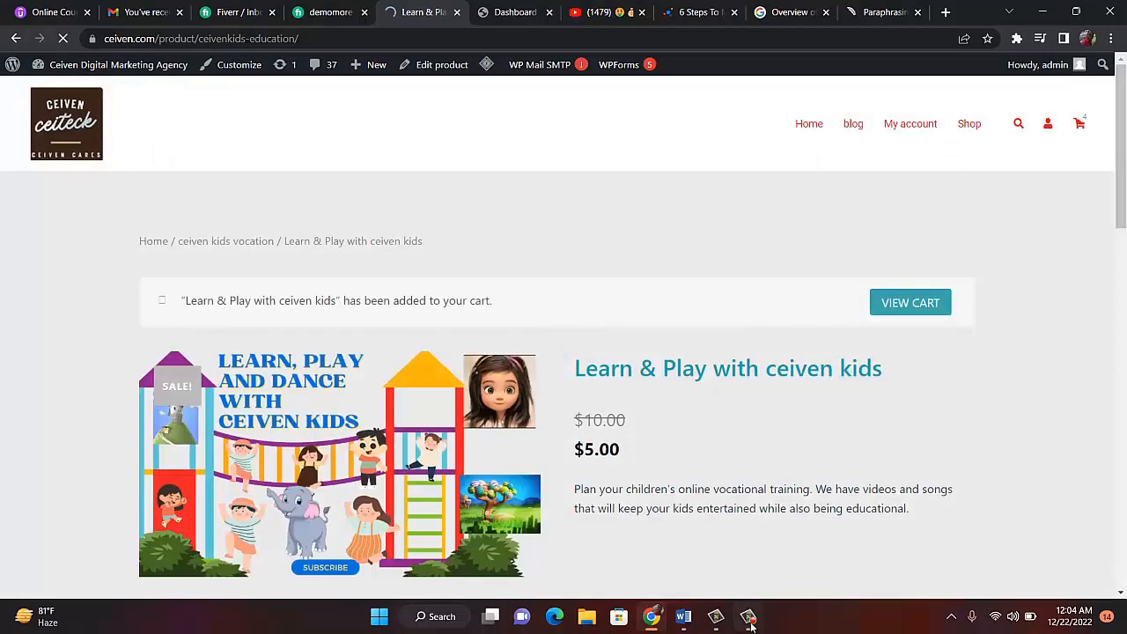
# - Open the cart, showing 3 items at $5.00 each for a $15.00 subtotal
pyautogui.moveTo(750, 624)
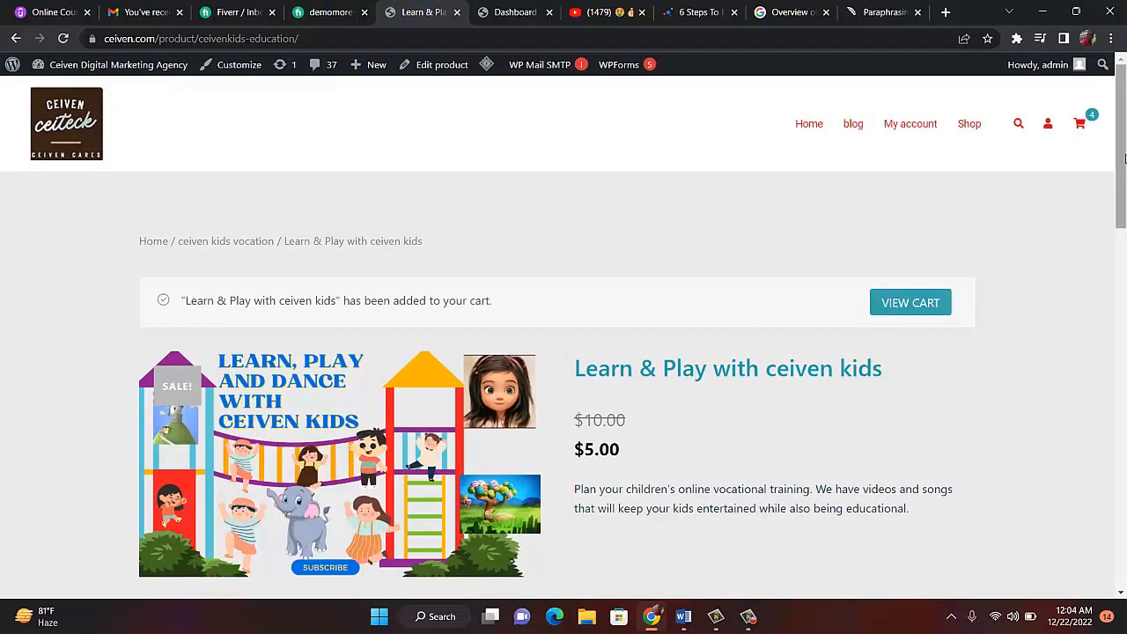
pyautogui.scroll(-2, 1118, 162)
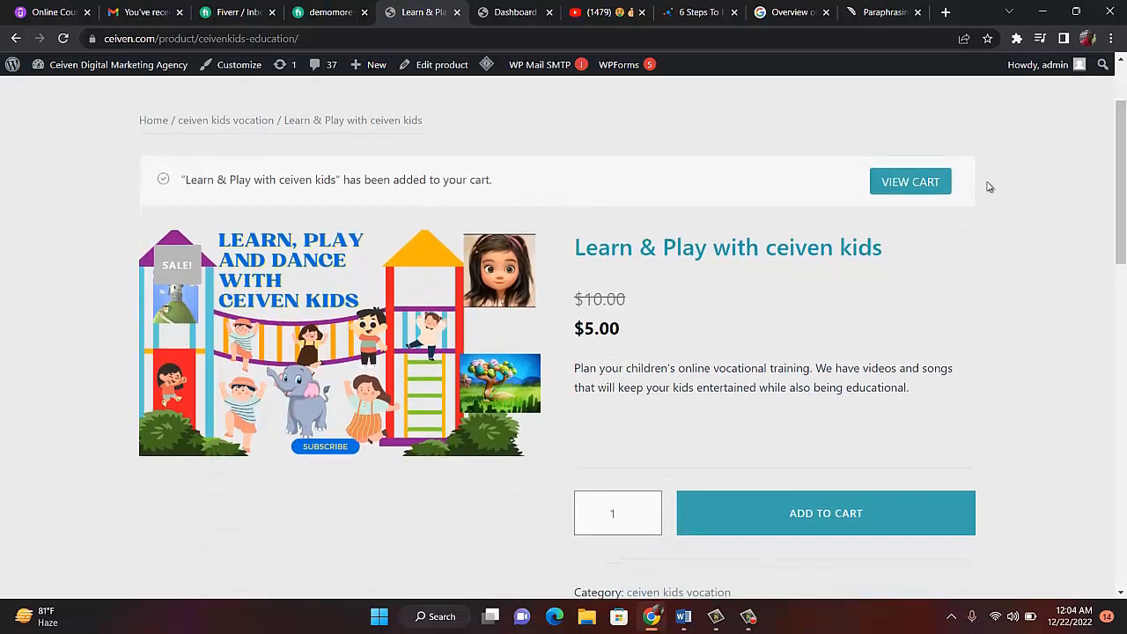
pyautogui.click(925, 181)
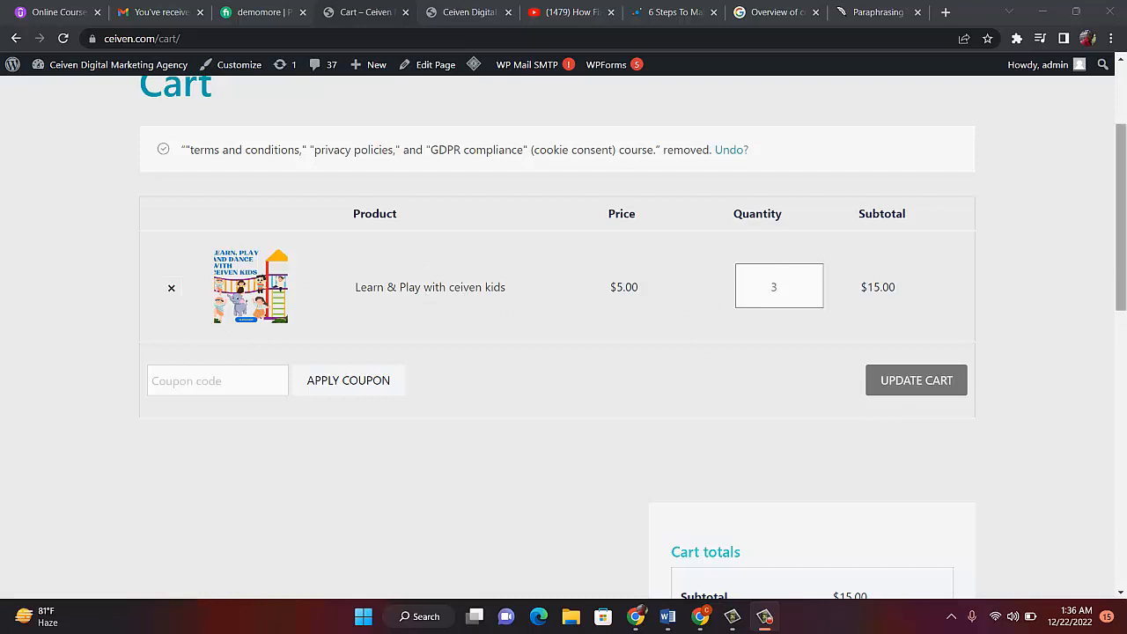
# - Lower the Learn & Play with ceiven kids quantity to 1 using the spinner
pyautogui.scroll(-4, 940, 349)
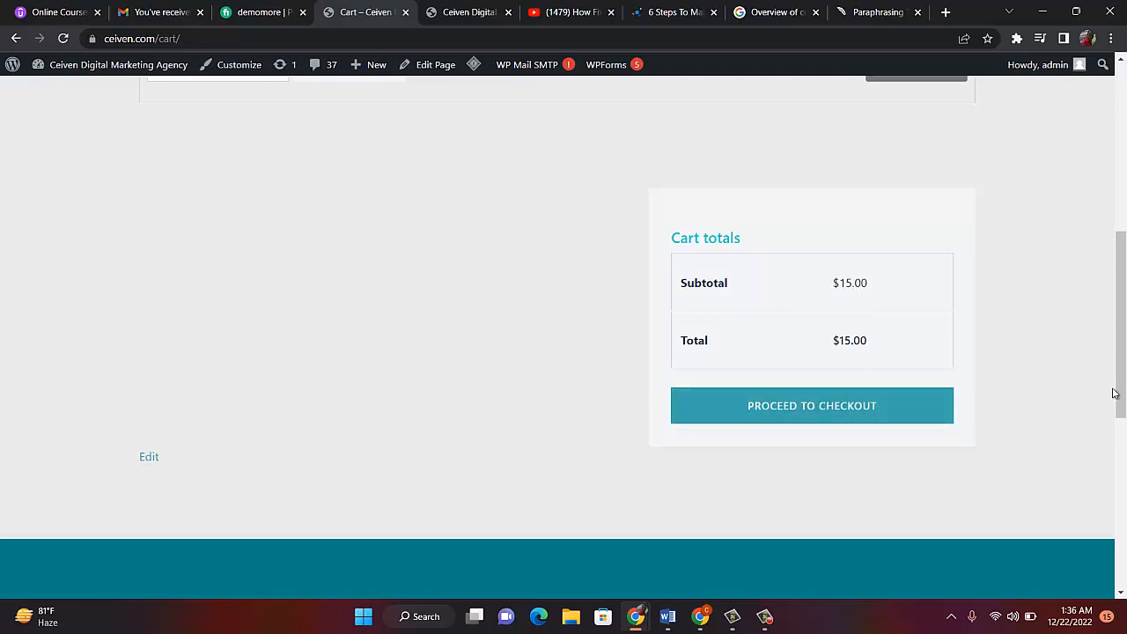
pyautogui.moveTo(1118, 374); pyautogui.dragTo(1106, 264)
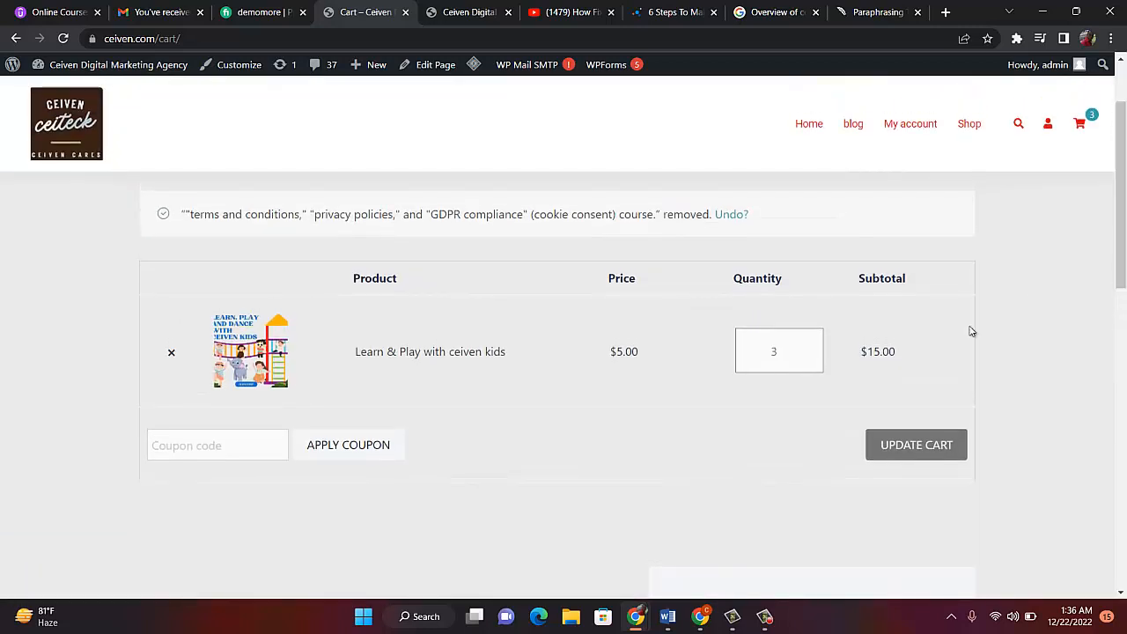
pyautogui.click(802, 348)
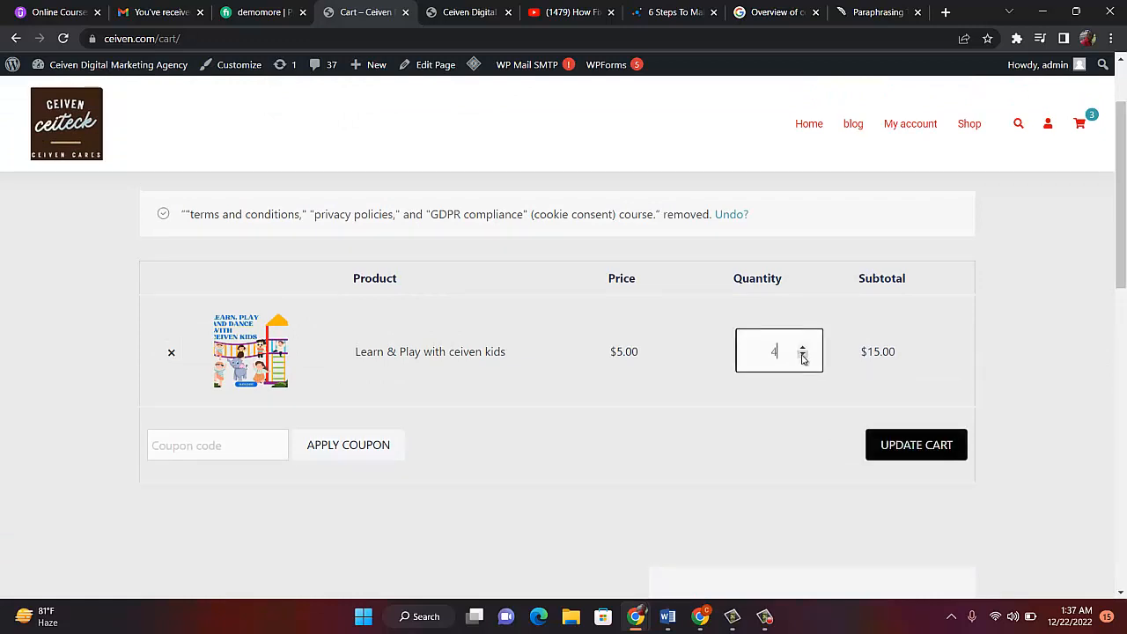
pyautogui.click(802, 356)
pyautogui.click(802, 356)
pyautogui.moveTo(1121, 272); pyautogui.dragTo(1101, 342)
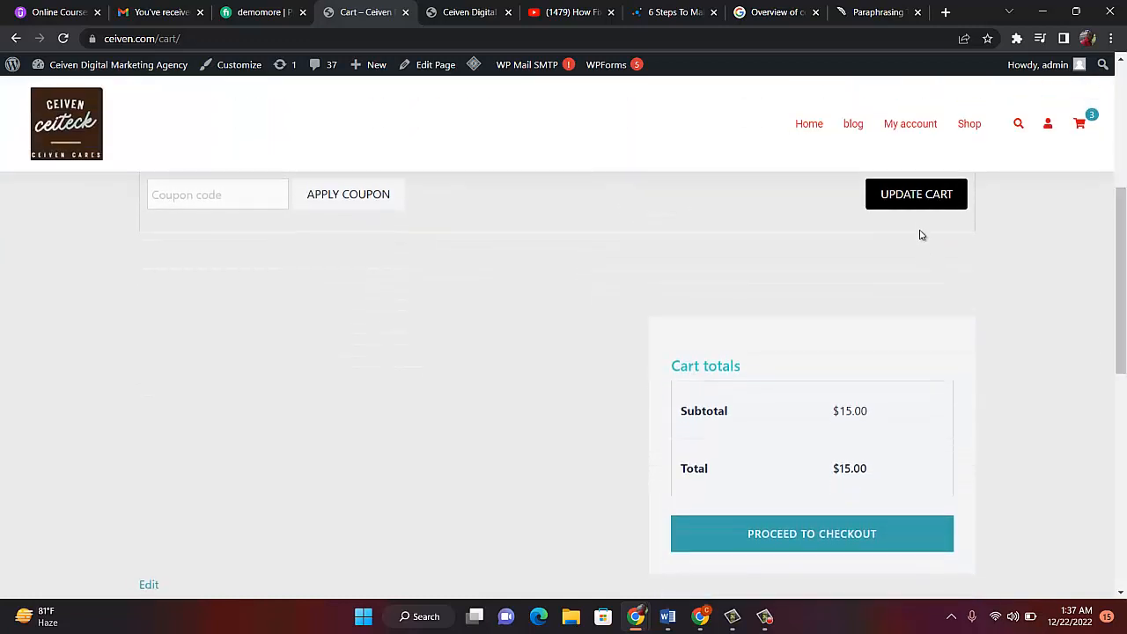
# - Update the cart to a $5.00 total and proceed to checkout
pyautogui.click(916, 198)
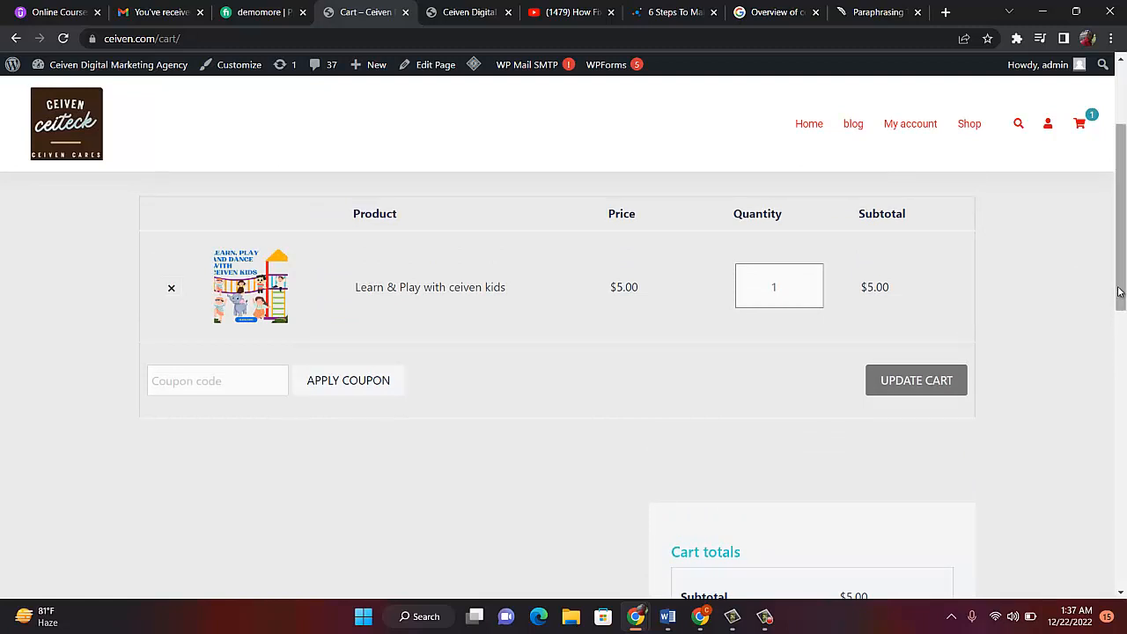
pyautogui.moveTo(1120, 291); pyautogui.dragTo(940, 379)
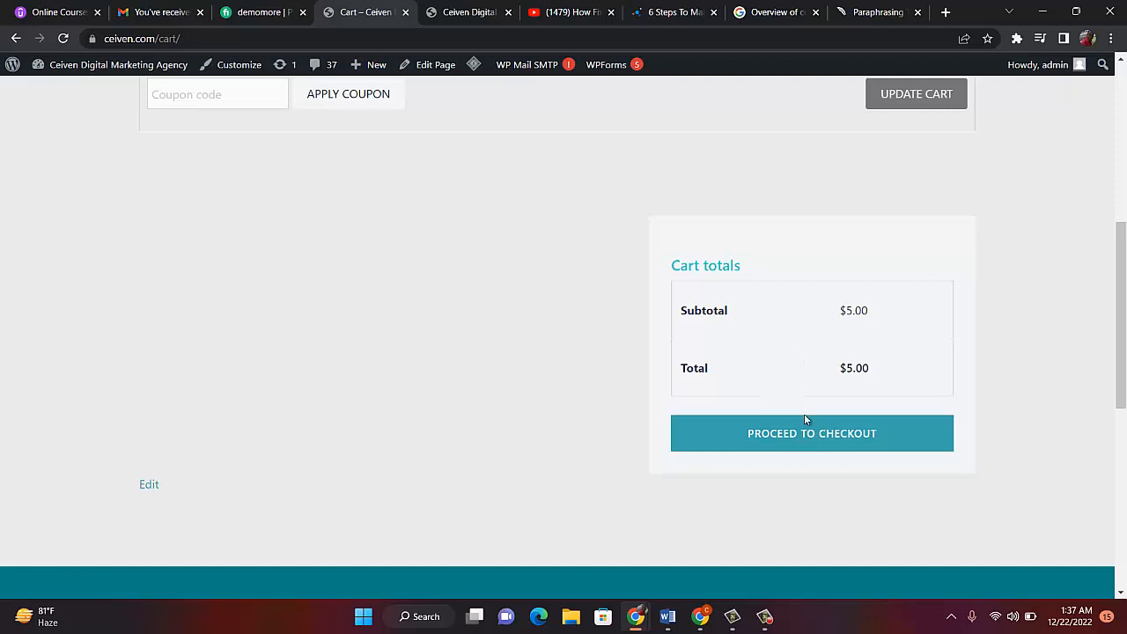
pyautogui.click(799, 441)
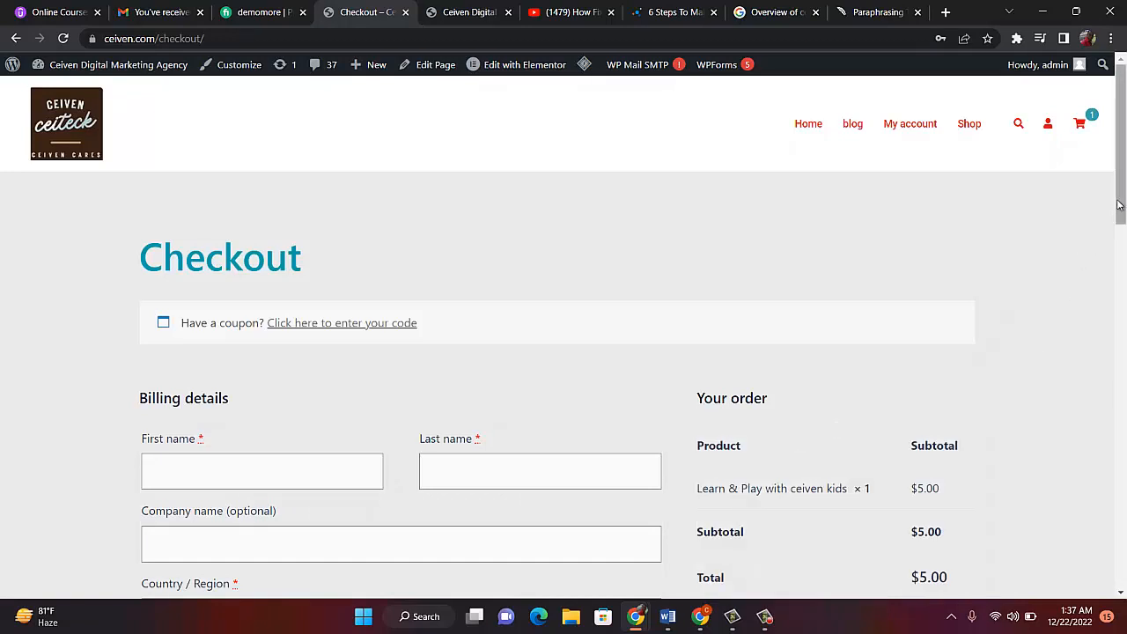
# - Scroll the checkout page to confirm Payoneer is offered as the payment method
pyautogui.moveTo(1118, 204); pyautogui.dragTo(1125, 261)
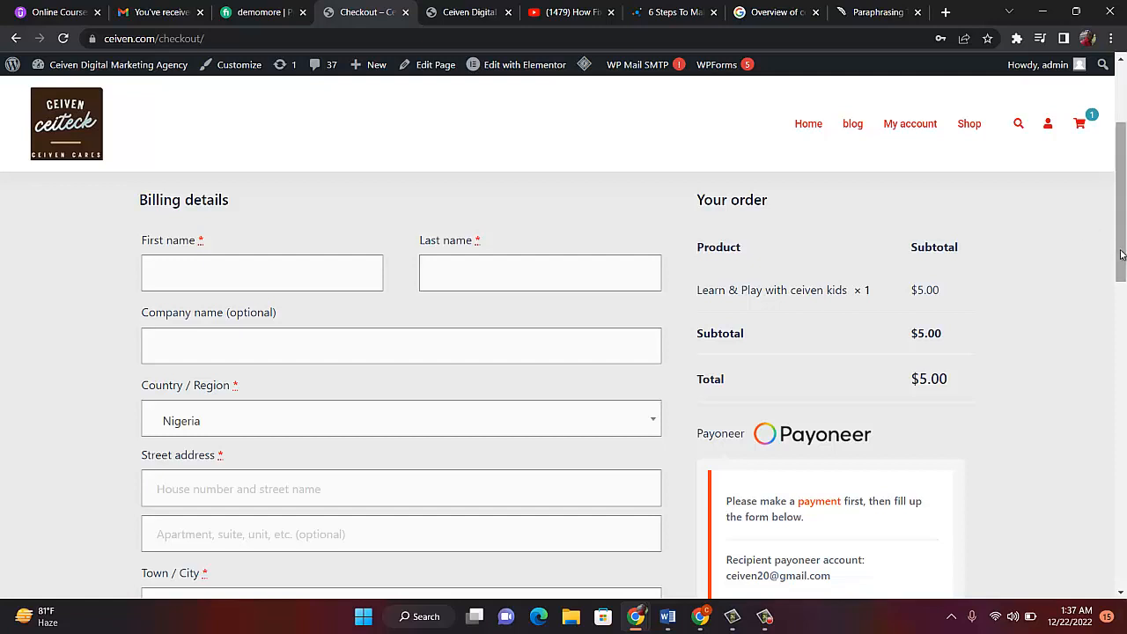
pyautogui.moveTo(1123, 267)
pyautogui.mouseDown()
pyautogui.moveTo(1124, 302)
pyautogui.moveTo(1123, 280)
pyautogui.mouseUp()
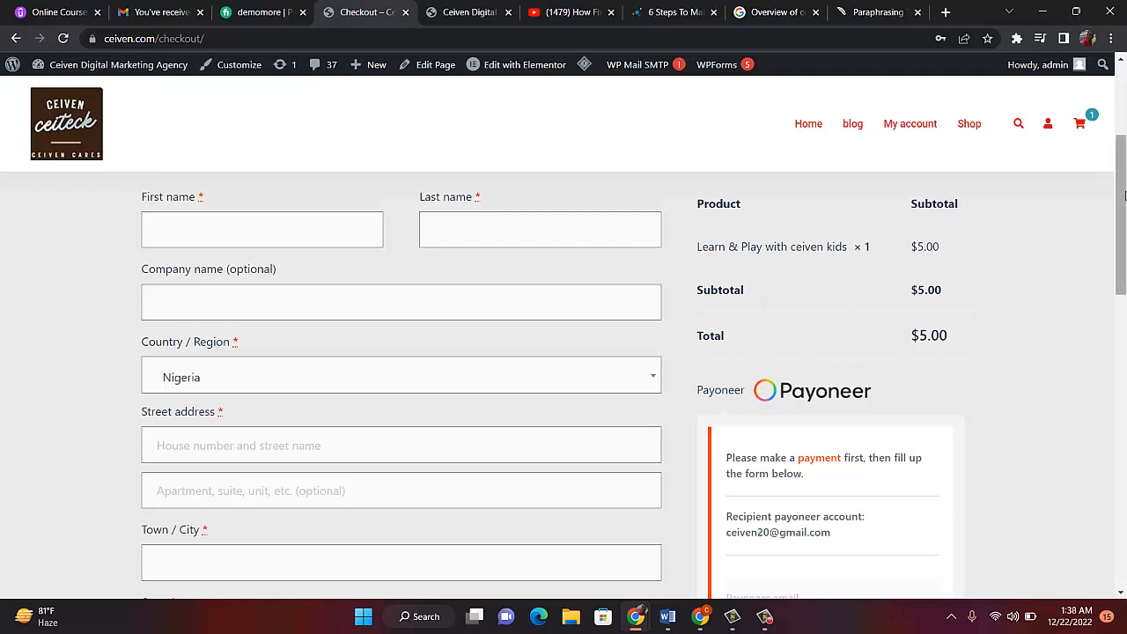
pyautogui.moveTo(1121, 207); pyautogui.dragTo(1124, 413)
pyautogui.scroll(10, 460, 253)
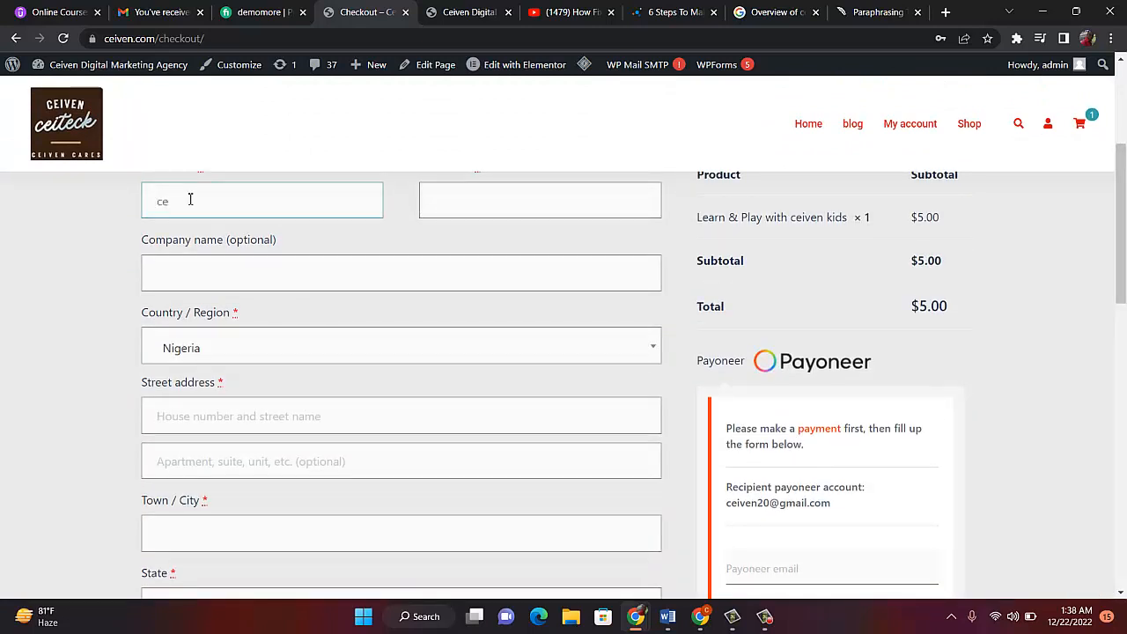
# - Enter the billing first name, submit the $5.00 order via Payoneer, then stop recording
pyautogui.write('aven')
pyautogui.moveTo(1120, 267); pyautogui.dragTo(1066, 401)
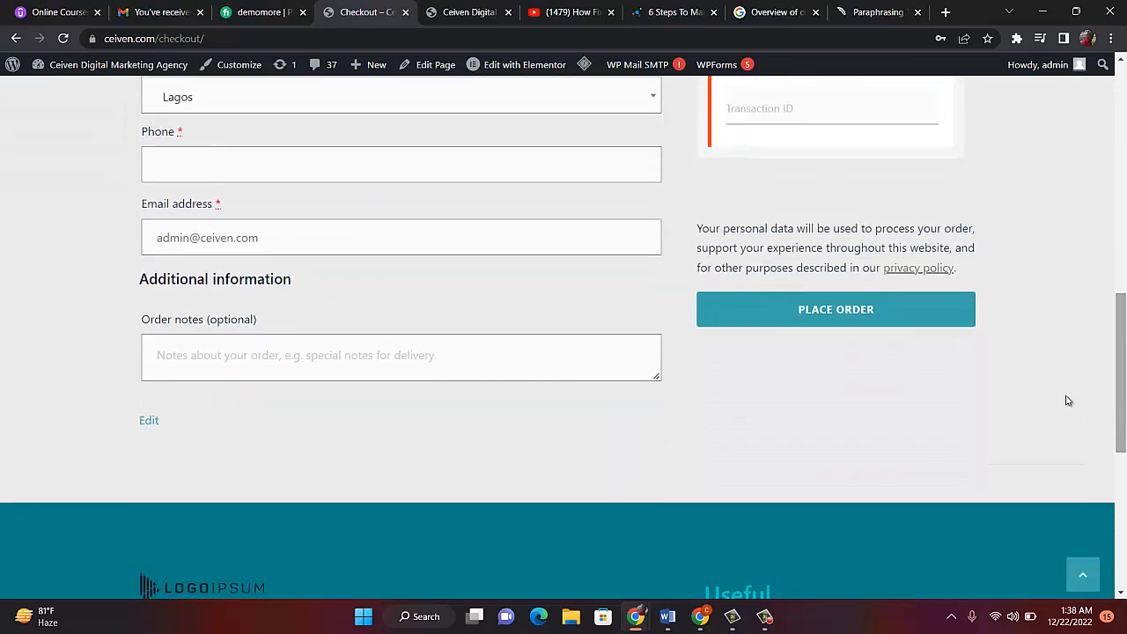
pyautogui.click(838, 324)
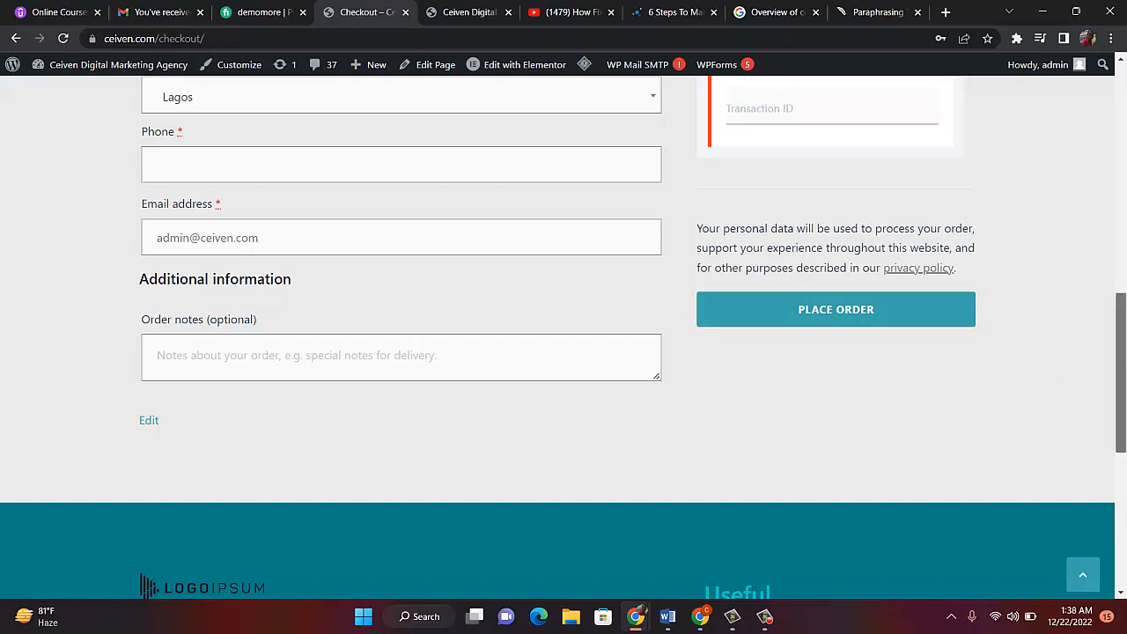
pyautogui.moveTo(1123, 388); pyautogui.dragTo(1105, 169)
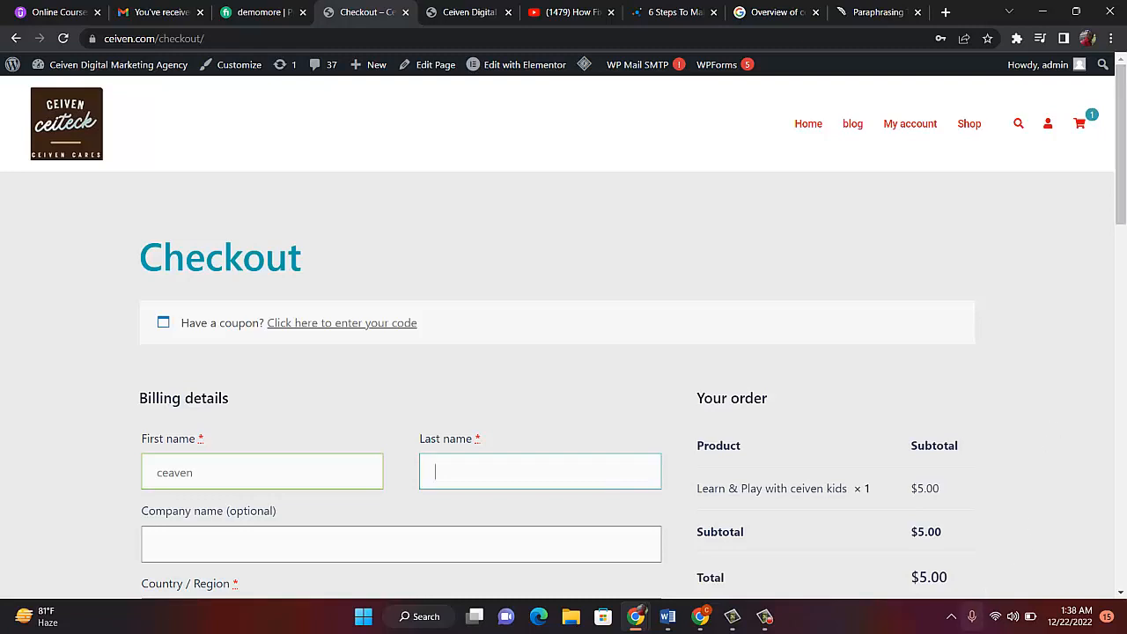
pyautogui.click(763, 620)
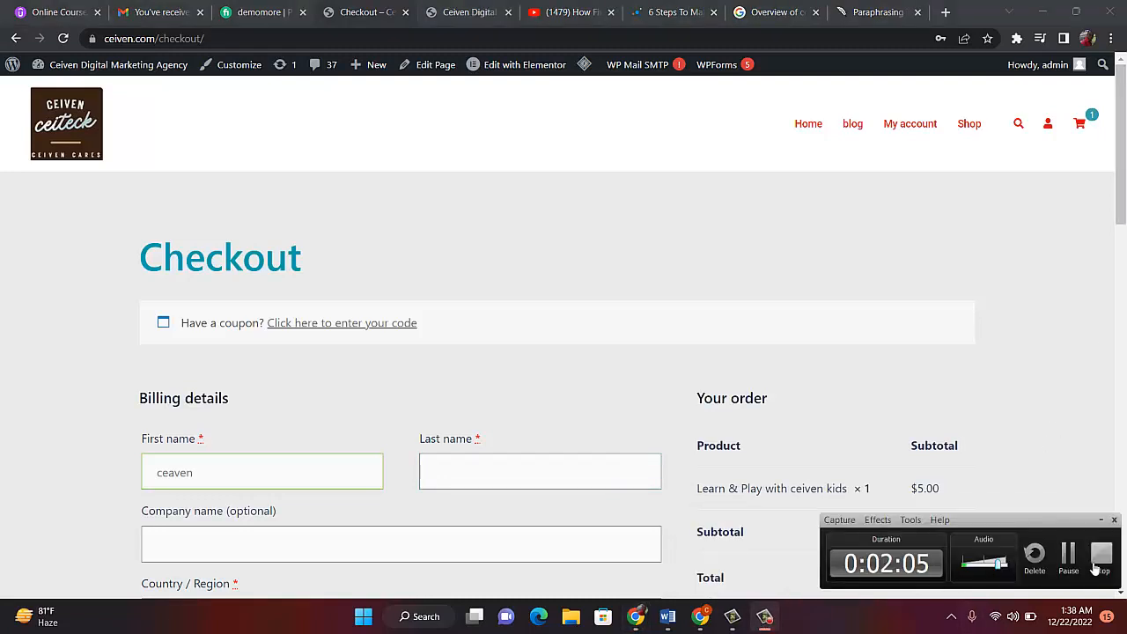
pyautogui.click(1101, 555)
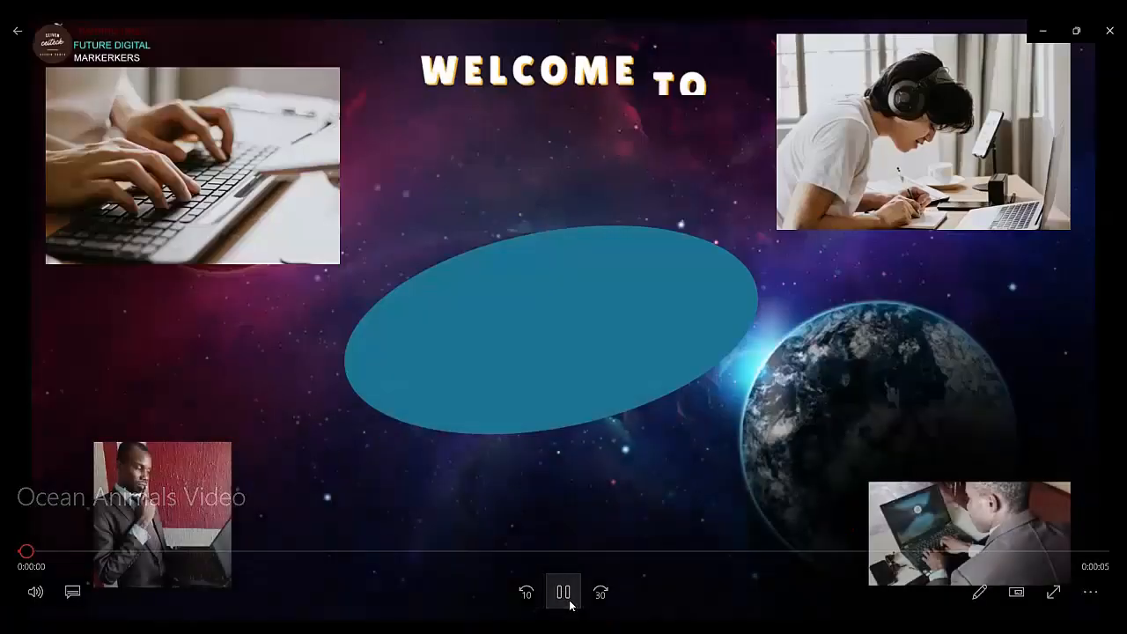